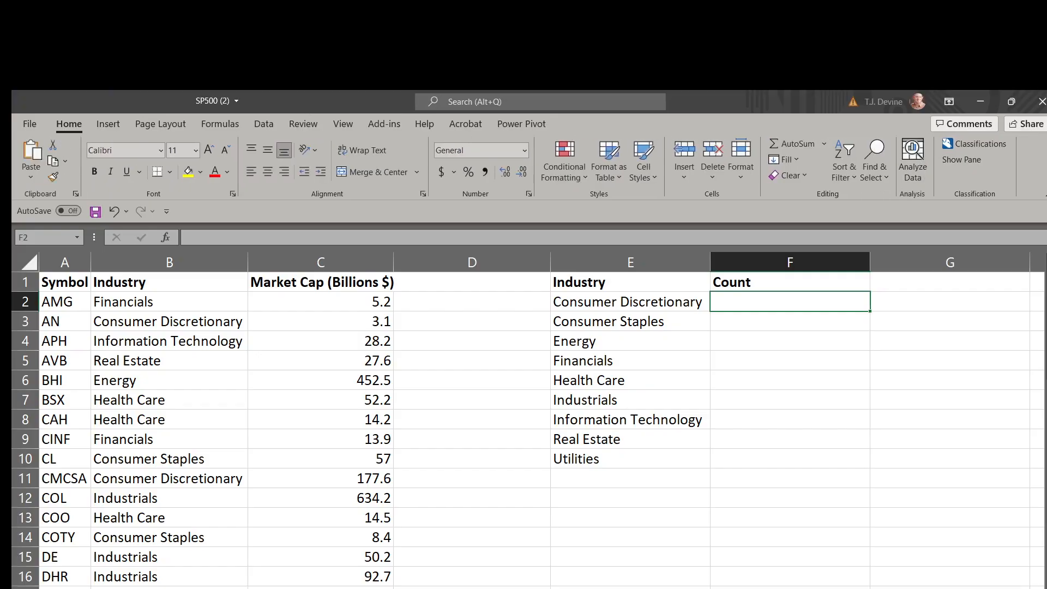
Review the Symbol, Industry and Market Cap (Billions $) columns of the stock data
{"action": "left_click", "coordinate": [49, 280]}
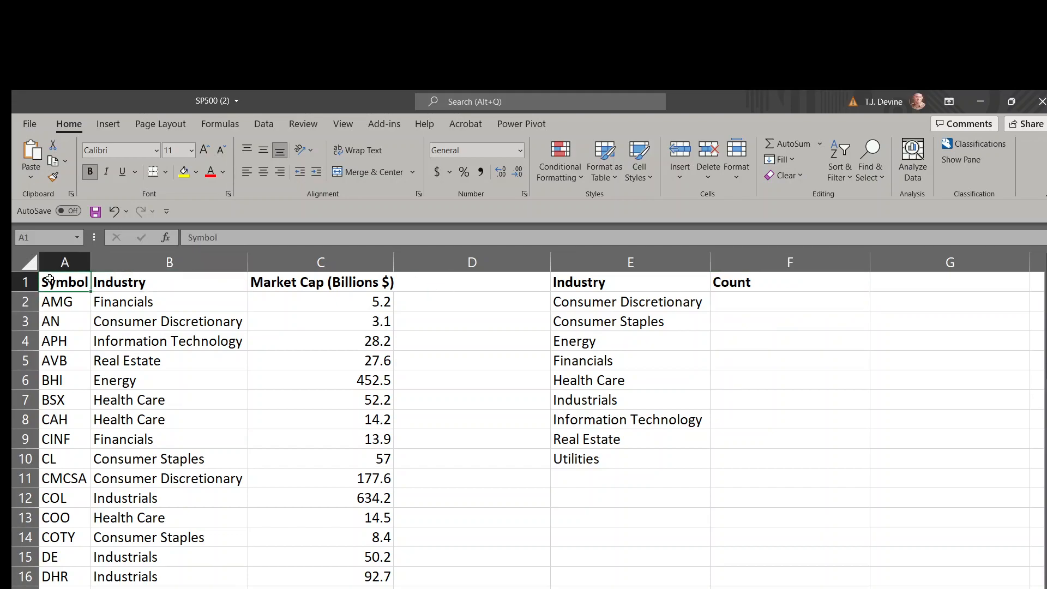
{"action": "key", "text": "Down"}
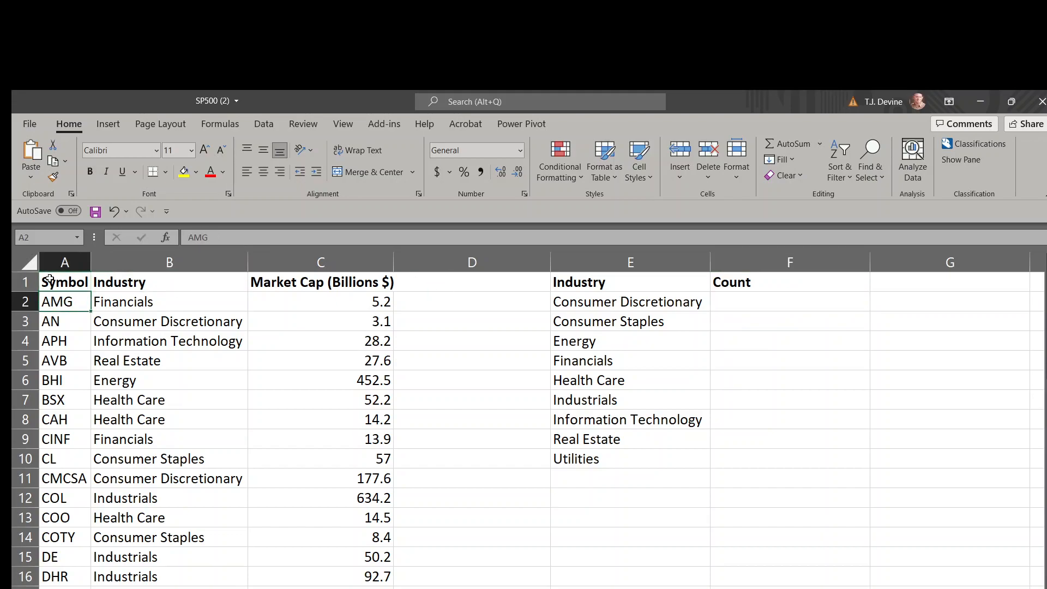
{"action": "key", "text": "Right"}
{"action": "key", "text": "Left"}
{"action": "key", "text": "Up"}
{"action": "key", "text": "Right"}
{"action": "key", "text": "Right"}
{"action": "key", "text": "Left"}
{"action": "key", "text": "Right"}
{"action": "key", "text": "Left"}
{"action": "key", "text": "Down"}
{"action": "key", "text": "Down"}
{"action": "key", "text": "Down"}
{"action": "key", "text": "Down"}
{"action": "key", "text": "Down"}
{"action": "key", "text": "Down"}
{"action": "key", "text": "Down"}
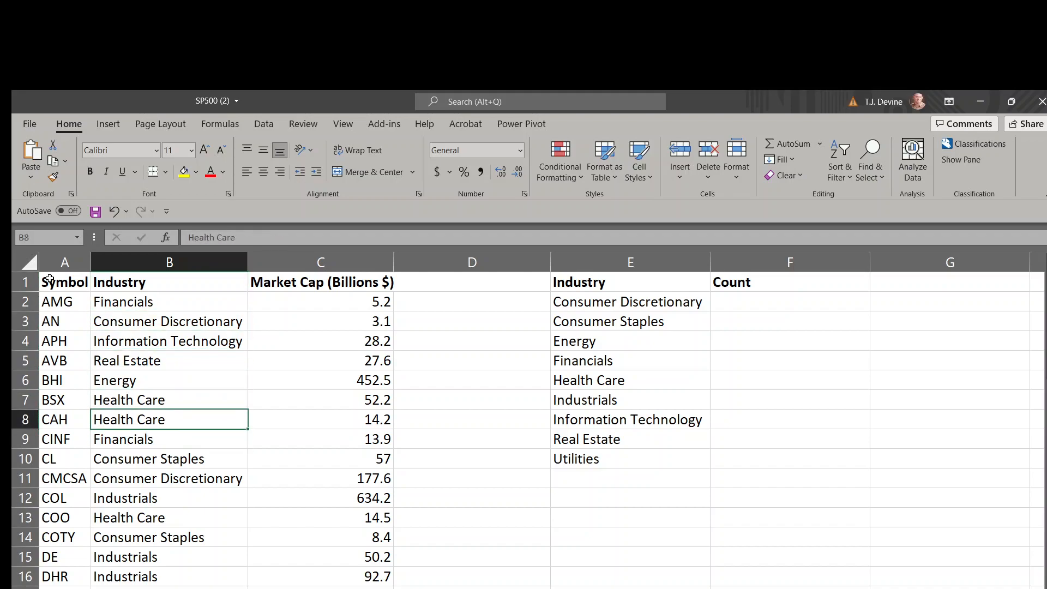
{"action": "key", "text": "Up"}
{"action": "key", "text": "Up"}
{"action": "key", "text": "Up"}
{"action": "key", "text": "Up"}
{"action": "key", "text": "Up"}
{"action": "key", "text": "Up"}
{"action": "key", "text": "Down"}
{"action": "key", "text": "Up"}
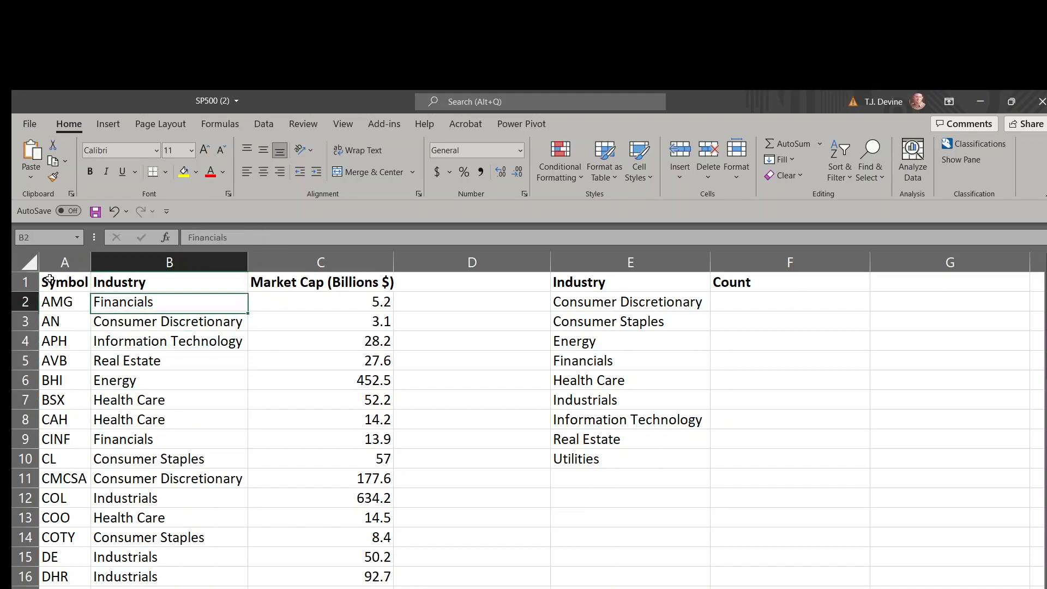
{"action": "key", "text": "Left"}
{"action": "key", "text": "Right"}
{"action": "key", "text": "Up"}
{"action": "key", "text": "Right"}
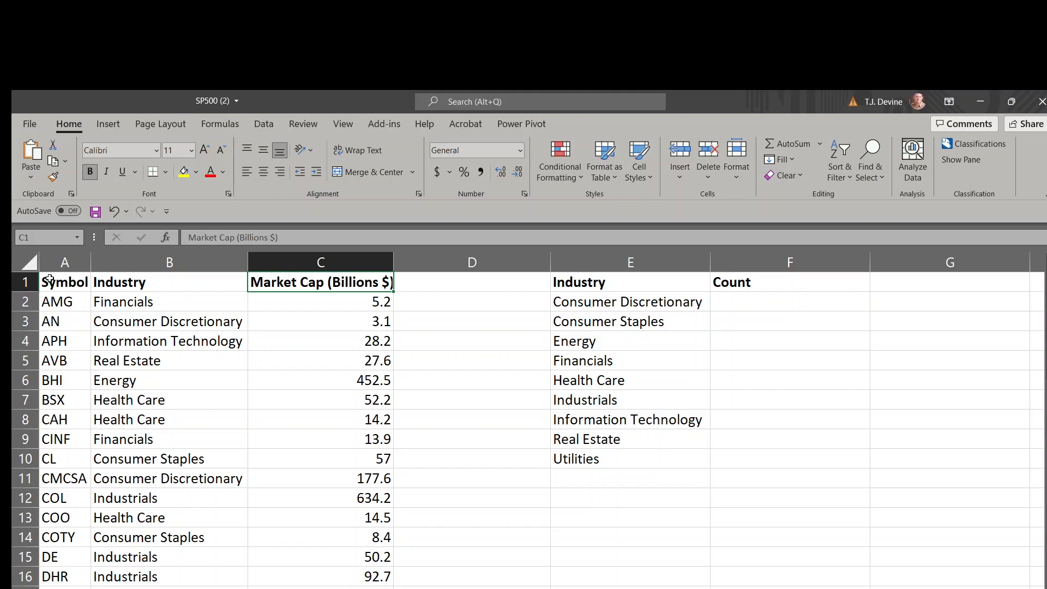
Examine the Industry list and the empty Count column in columns E and F, comparing them with the source data
{"action": "key", "text": "Right"}
{"action": "key", "text": "Right"}
{"action": "key", "text": "Down"}
{"action": "key", "text": "Down"}
{"action": "key", "text": "Down"}
{"action": "key", "text": "Down"}
{"action": "key", "text": "Down"}
{"action": "key", "text": "Down"}
{"action": "key", "text": "Down"}
{"action": "key", "text": "Down"}
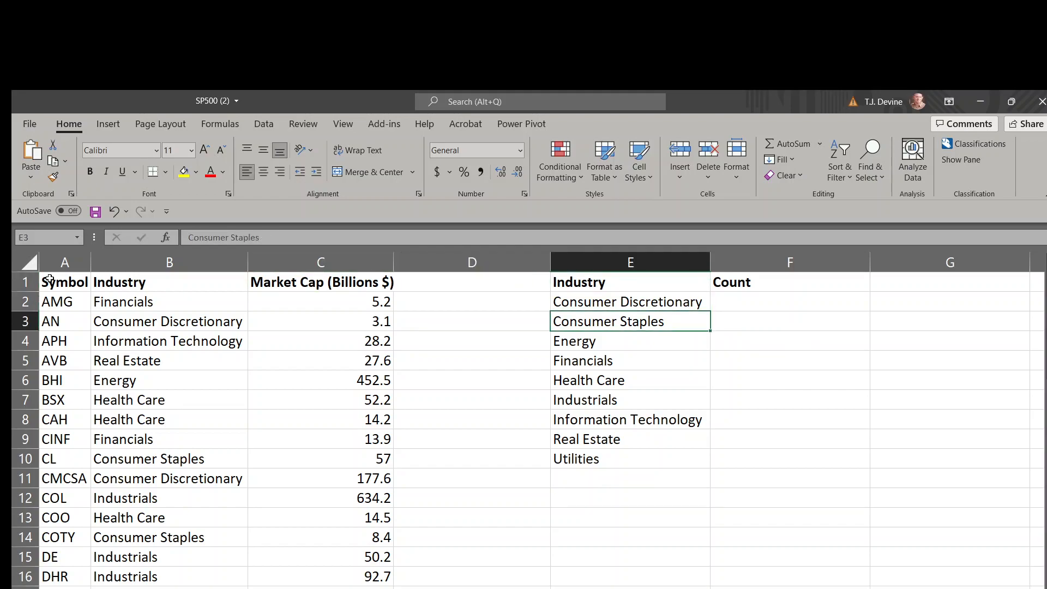
{"action": "key", "text": "Down"}
{"action": "key", "text": "Up"}
{"action": "key", "text": "Up"}
{"action": "key", "text": "Up"}
{"action": "key", "text": "Up"}
{"action": "key", "text": "Up"}
{"action": "key", "text": "Up"}
{"action": "key", "text": "Up"}
{"action": "key", "text": "Up"}
{"action": "key", "text": "Up"}
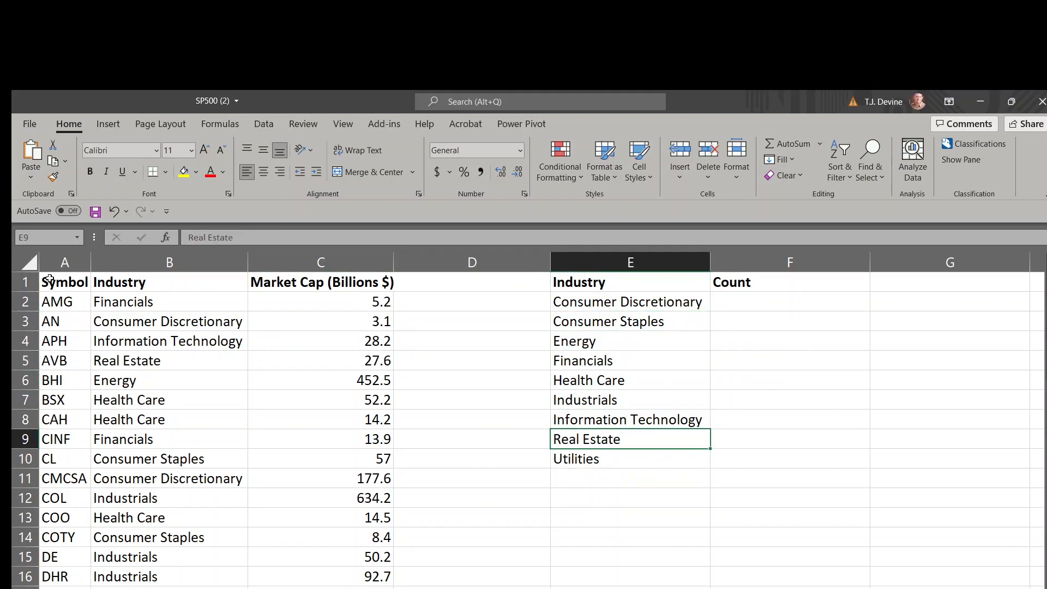
{"action": "key", "text": "Right"}
{"action": "key", "text": "Down"}
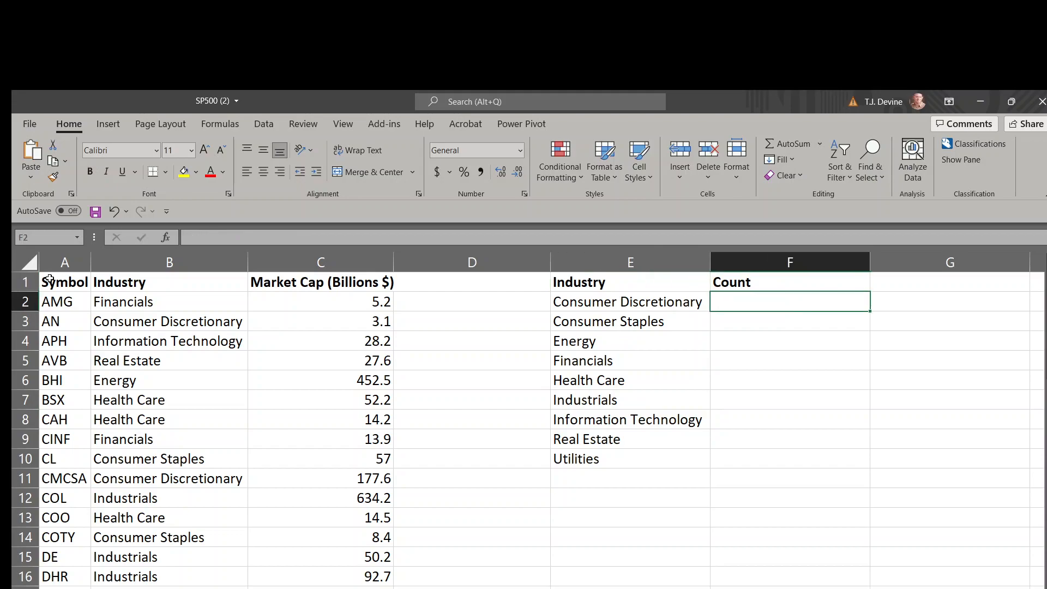
{"action": "key", "text": "Left"}
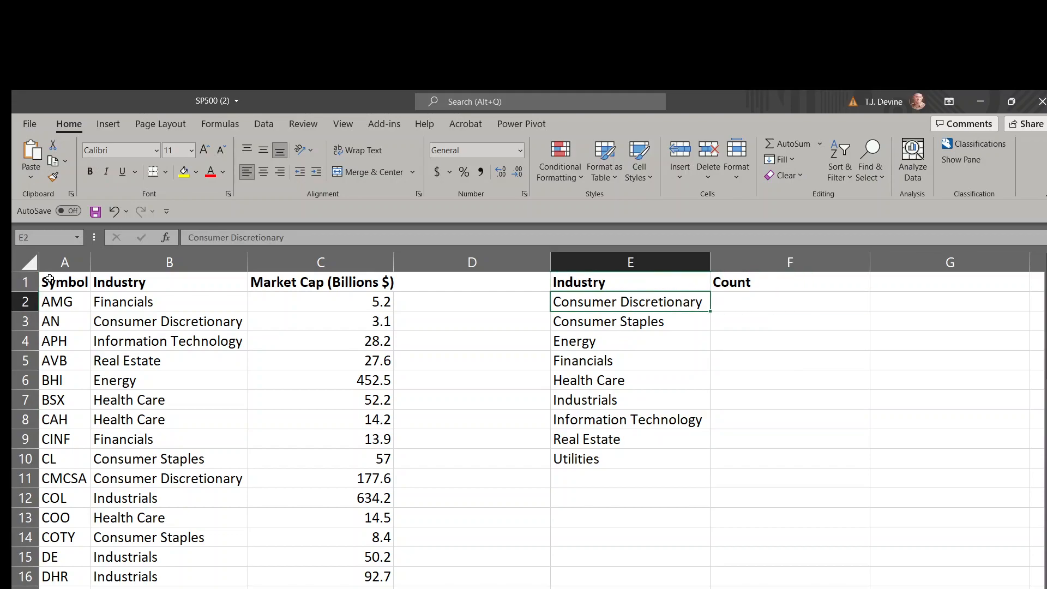
{"action": "key", "text": "Right"}
{"action": "key", "text": "Left"}
{"action": "key", "text": "Left"}
{"action": "key", "text": "Left"}
{"action": "key", "text": "Left"}
{"action": "key", "text": "Left"}
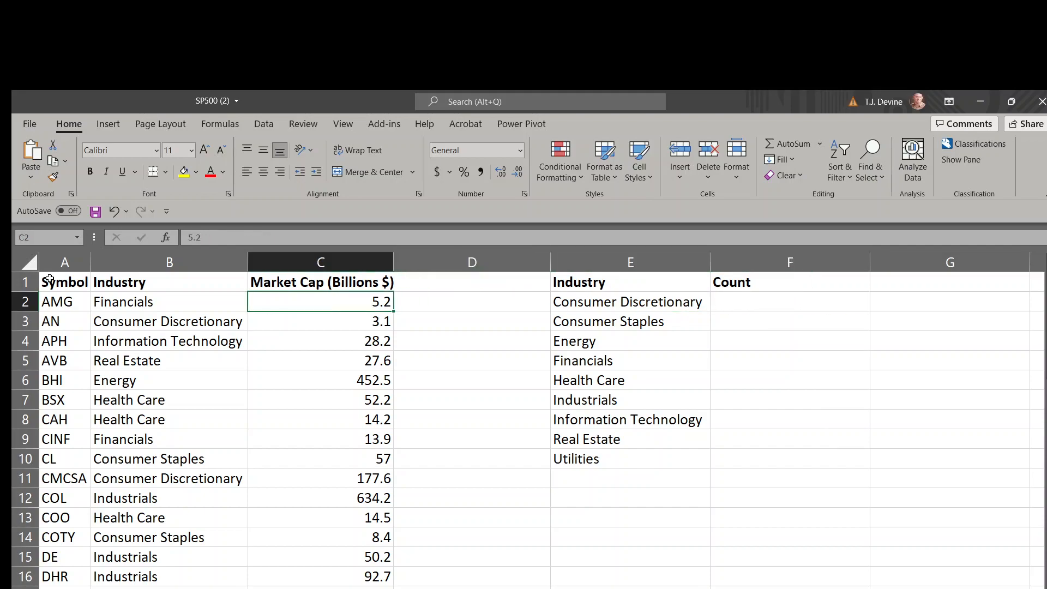
Examine the Symbol and Industry headers and the first Industry entry in the source data
{"action": "key", "text": "Up"}
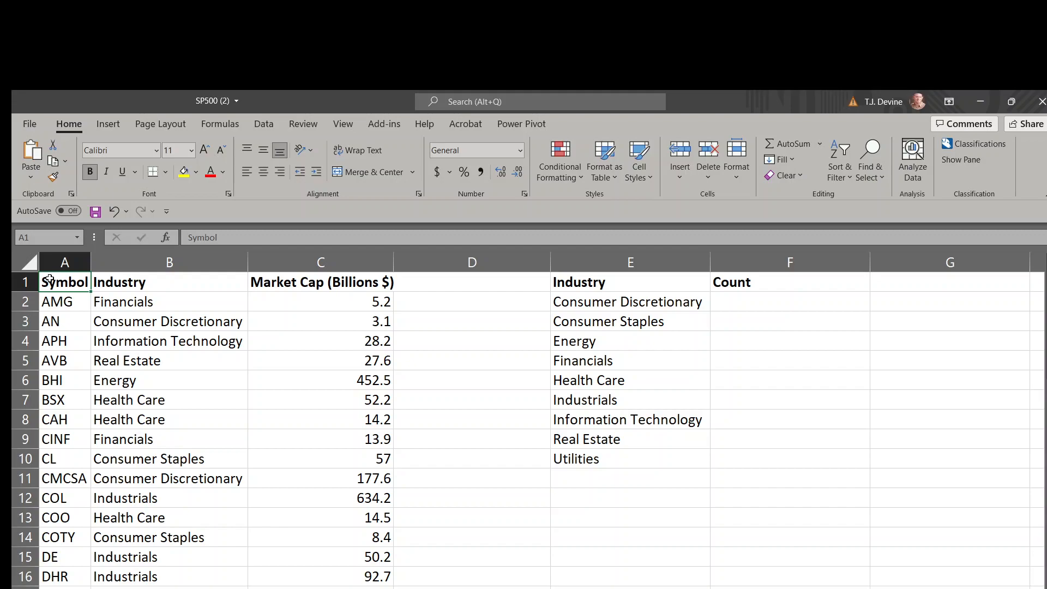
{"action": "key", "text": "Right"}
{"action": "key", "text": "Left"}
{"action": "key", "text": "Right"}
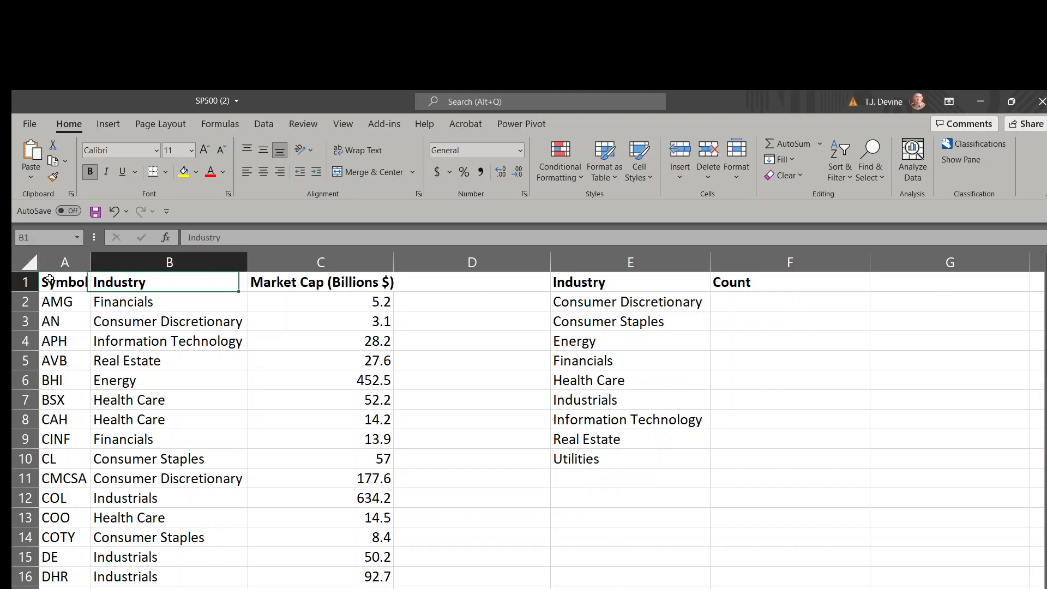
{"action": "key", "text": "Left"}
{"action": "key", "text": "Right"}
{"action": "key", "text": "Down"}
{"action": "key", "text": "Up"}
{"action": "key", "text": "Left"}
{"action": "key", "text": "Right"}
{"action": "key", "text": "Down"}
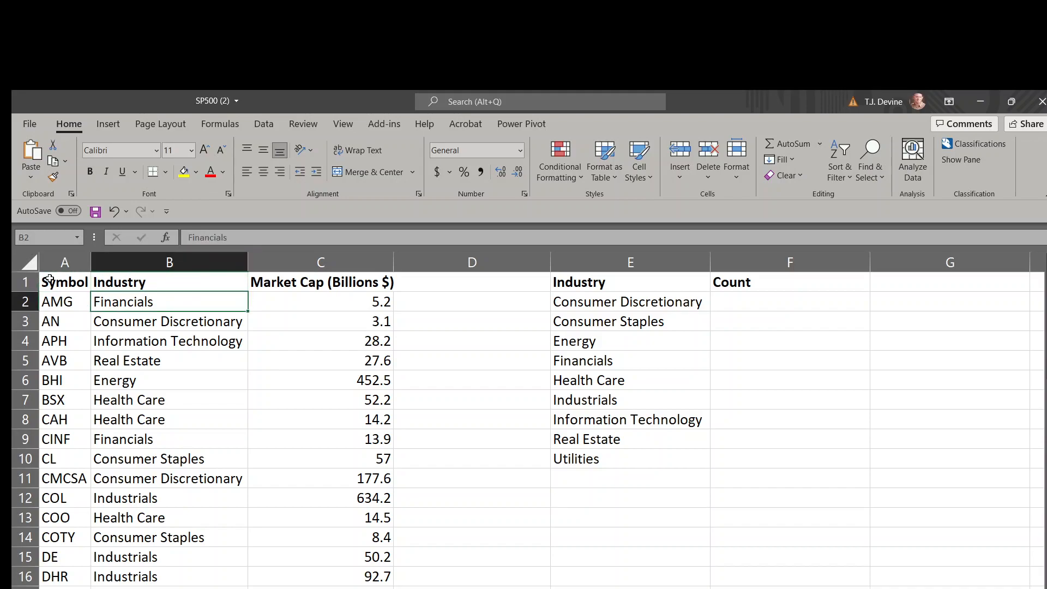
Insert a PivotTable on a new worksheet, using the SP500 sheet's range A1:C51 as its source
{"action": "key", "text": "Left"}
{"action": "key", "text": "Up"}
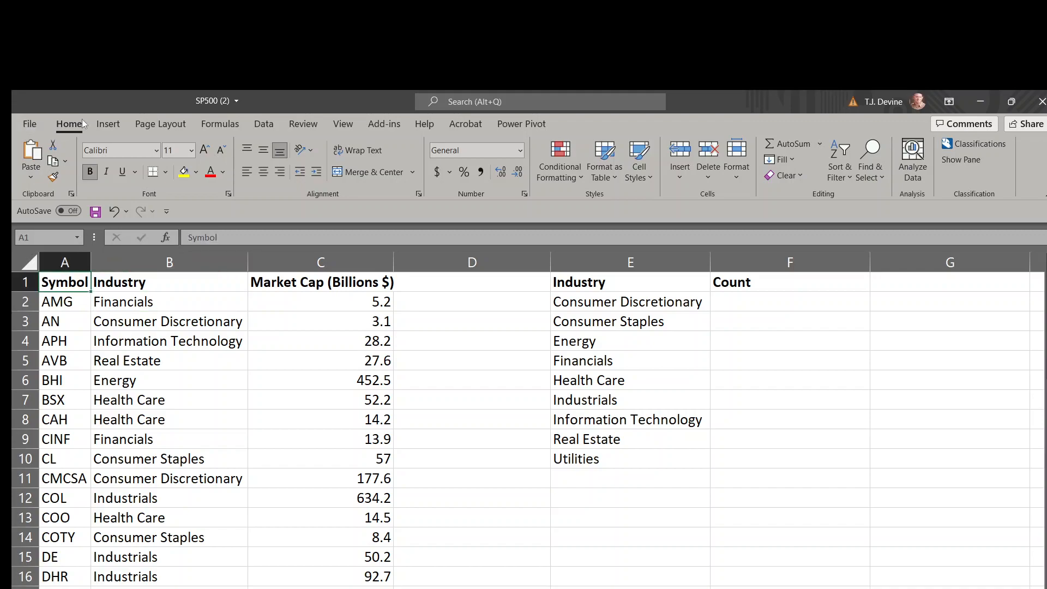
{"action": "left_click", "coordinate": [109, 126]}
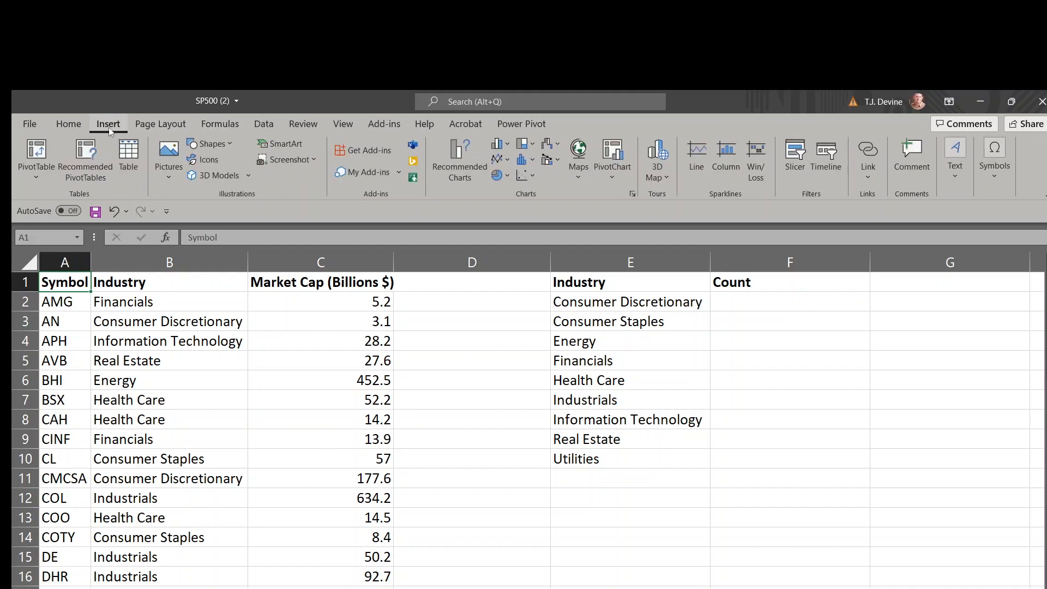
{"action": "left_click", "coordinate": [41, 158]}
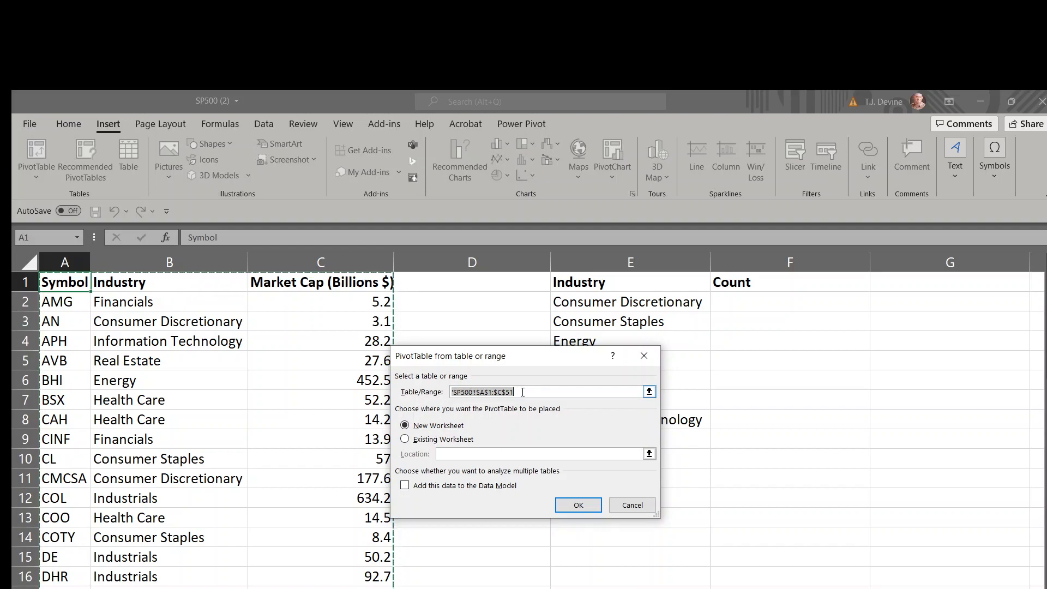
{"action": "key", "text": "BackSpace"}
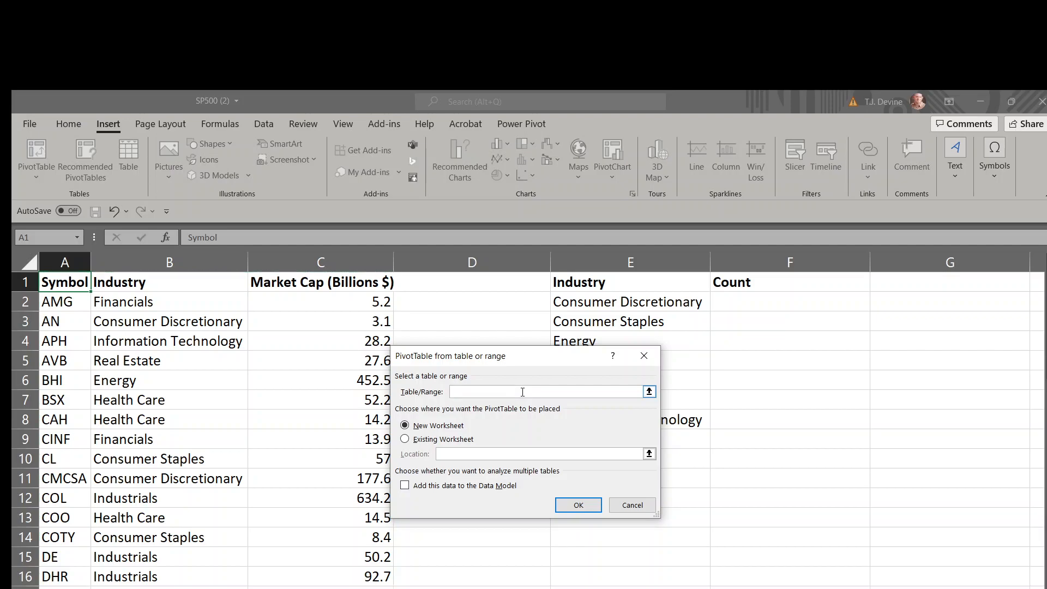
{"action": "left_click", "coordinate": [649, 391]}
{"action": "left_click_drag", "start_coordinate": [65, 282], "coordinate": [382, 583]}
{"action": "left_click_drag", "start_coordinate": [289, 588], "coordinate": [283, 552]}
{"action": "left_click", "coordinate": [649, 378]}
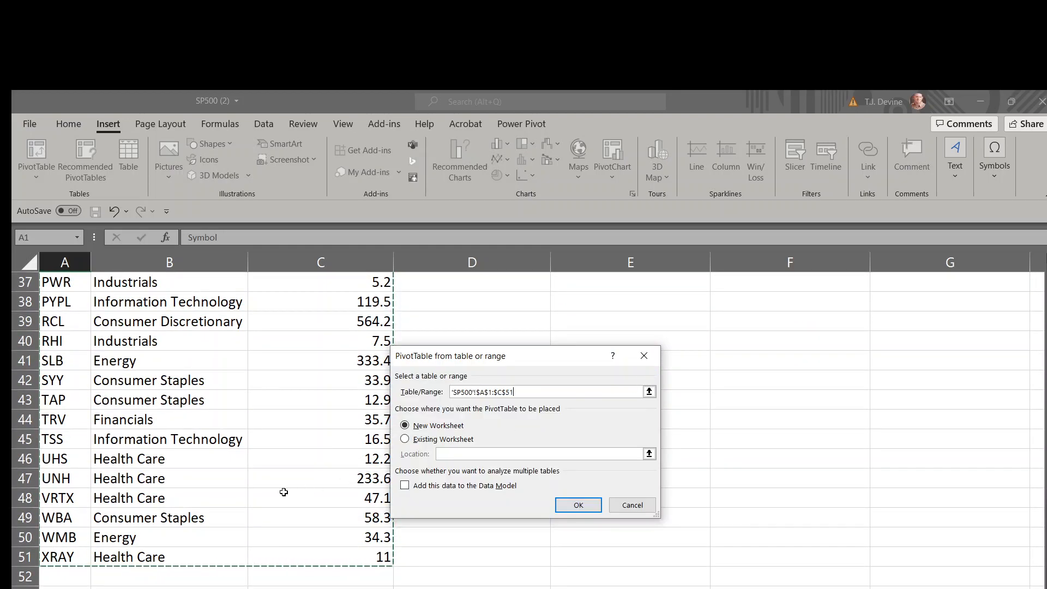
{"action": "scroll", "coordinate": [281, 492], "scroll_direction": "up", "scroll_amount": 12}
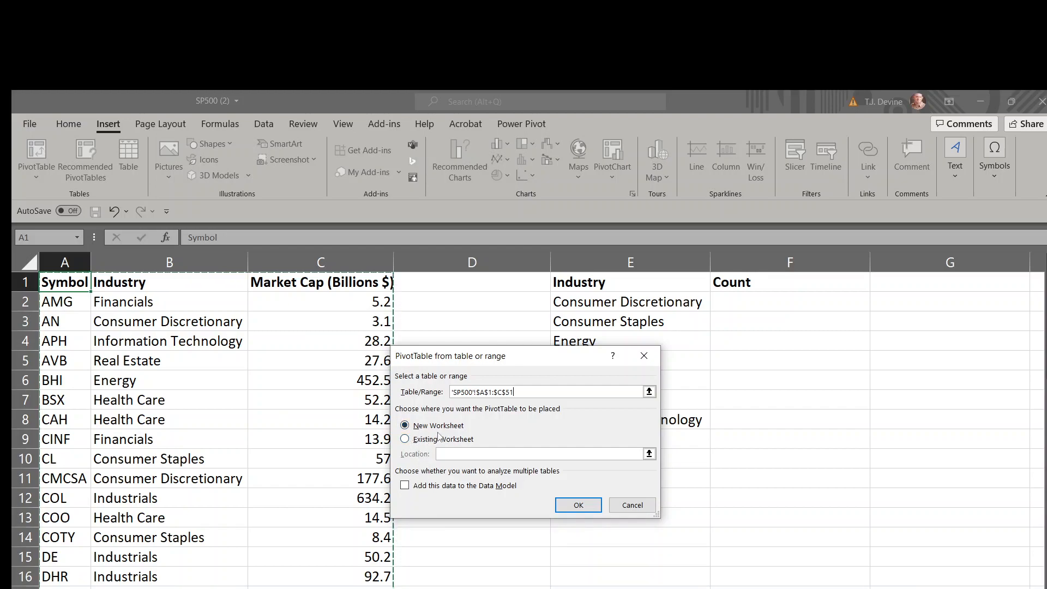
{"action": "left_click", "coordinate": [569, 507]}
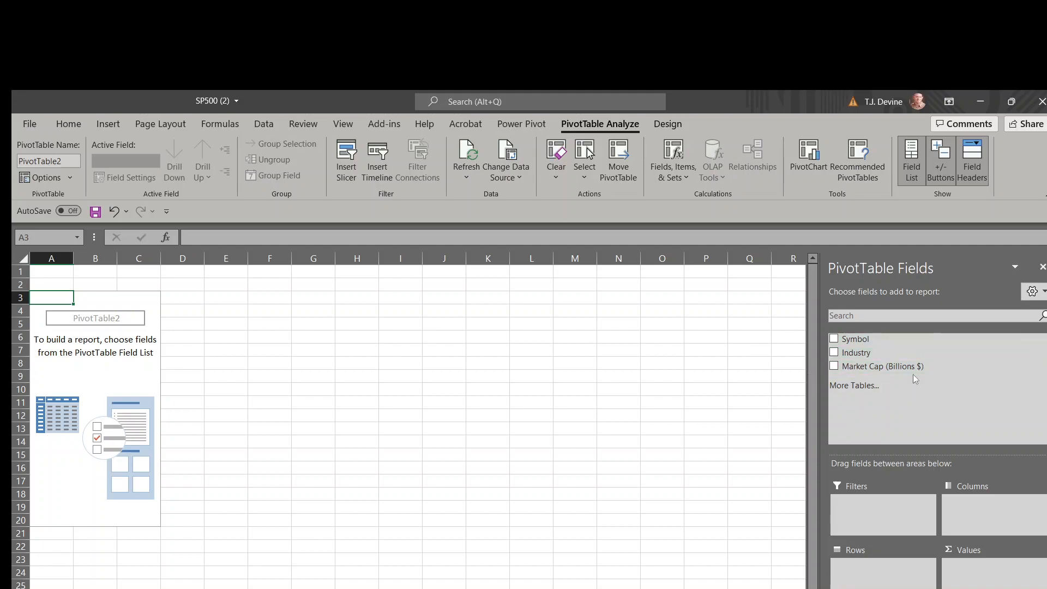
Add the Industry field to both the Rows and Values areas of the PivotTable to count companies per industry
{"action": "left_click", "coordinate": [834, 353]}
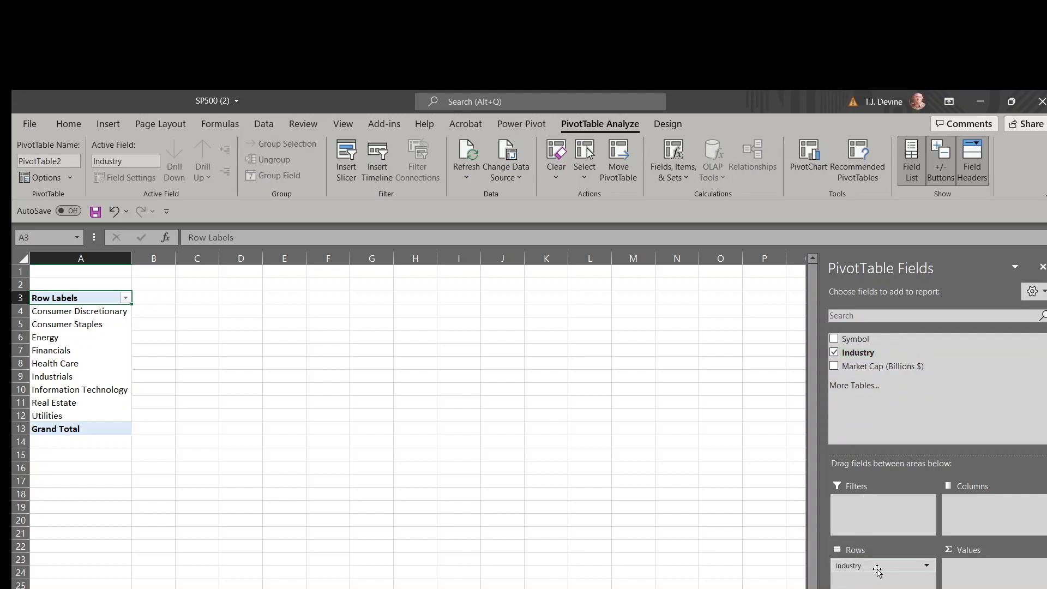
{"action": "left_click_drag", "start_coordinate": [878, 570], "coordinate": [851, 354]}
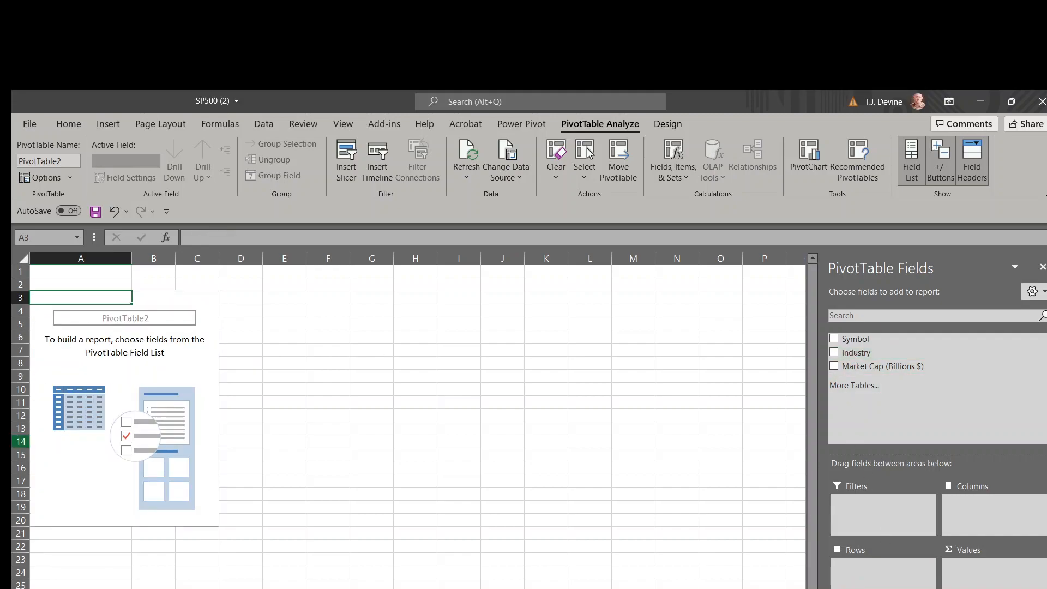
{"action": "left_click_drag", "start_coordinate": [850, 353], "coordinate": [854, 579]}
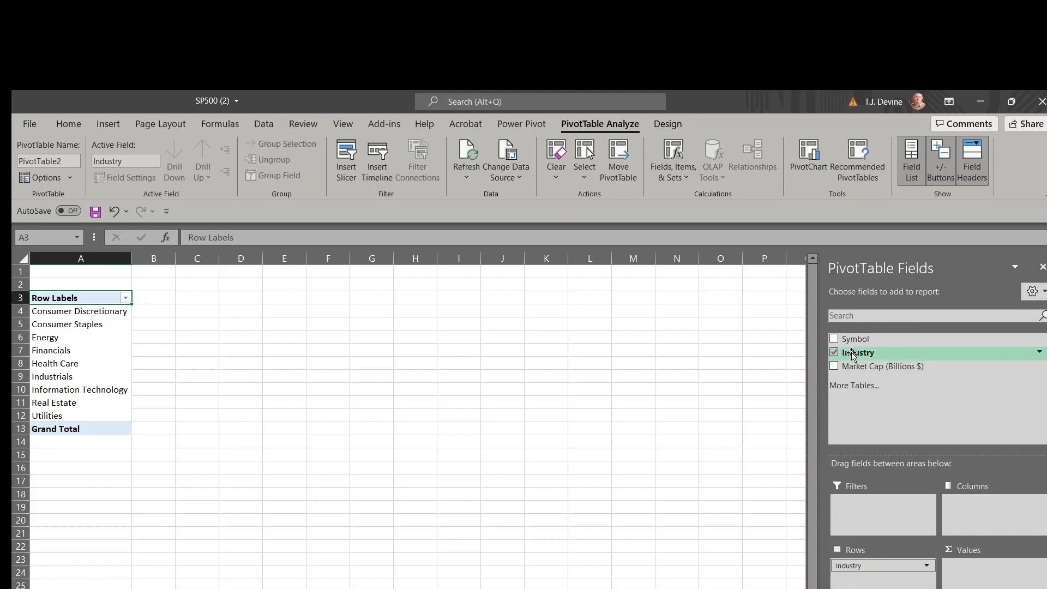
{"action": "left_click_drag", "start_coordinate": [854, 354], "coordinate": [992, 587]}
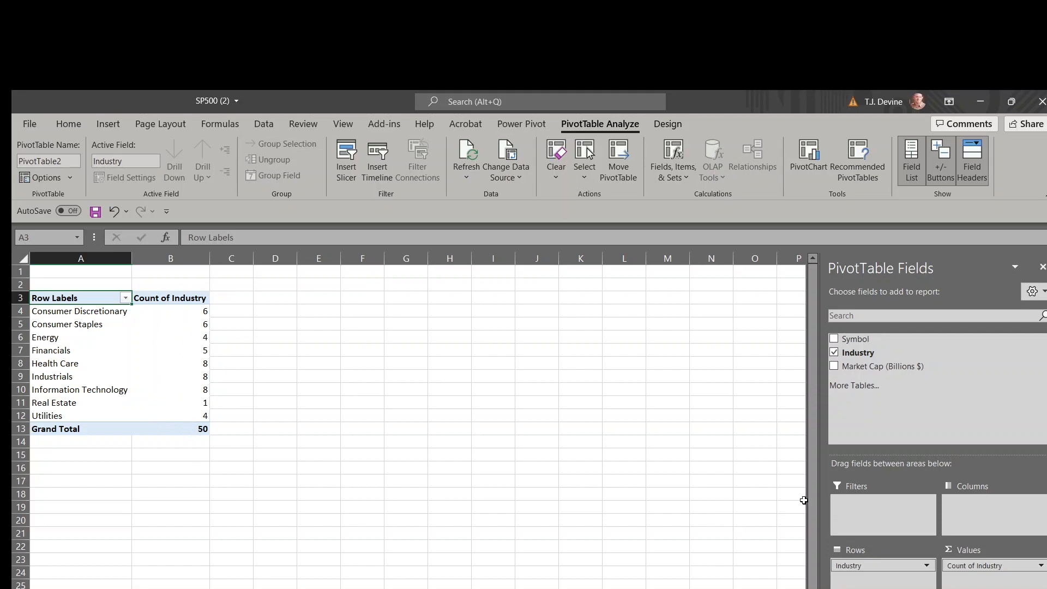
Show the Count of Industry values as % of Grand Total
{"action": "left_click", "coordinate": [1040, 567]}
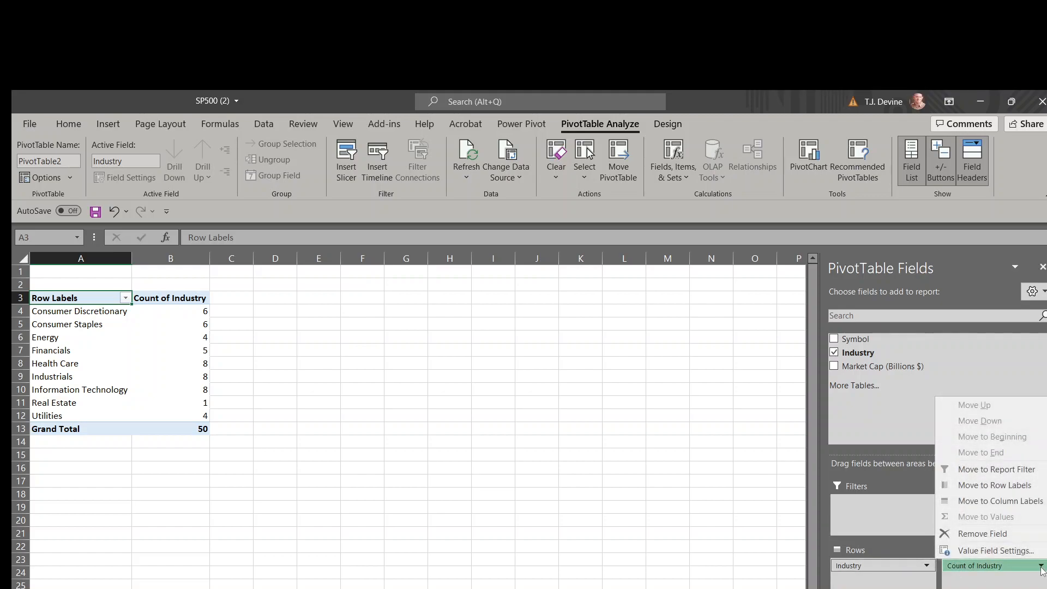
{"action": "left_click", "coordinate": [1008, 550]}
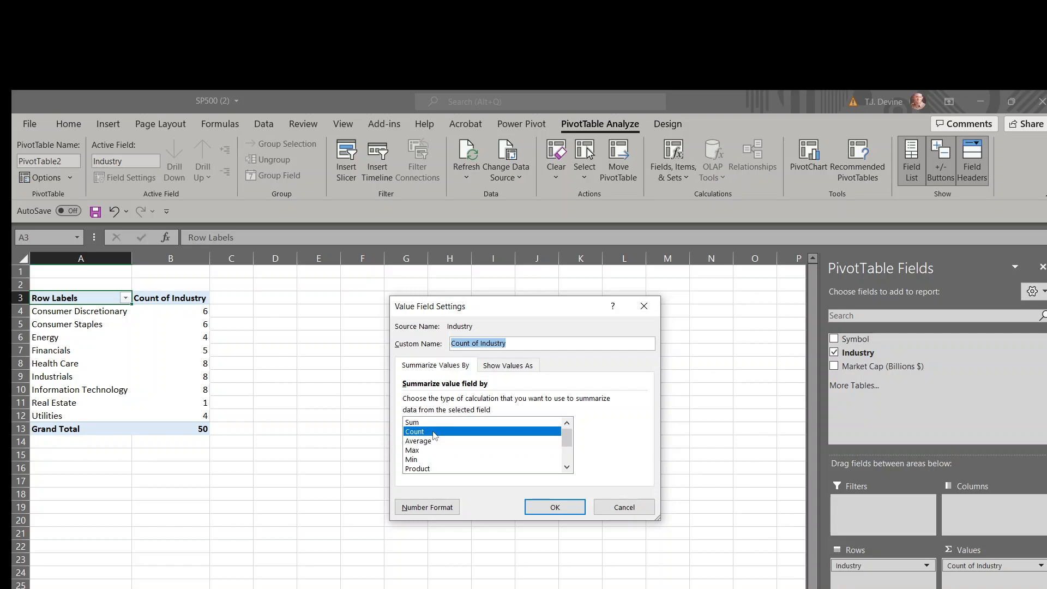
{"action": "left_click", "coordinate": [512, 367]}
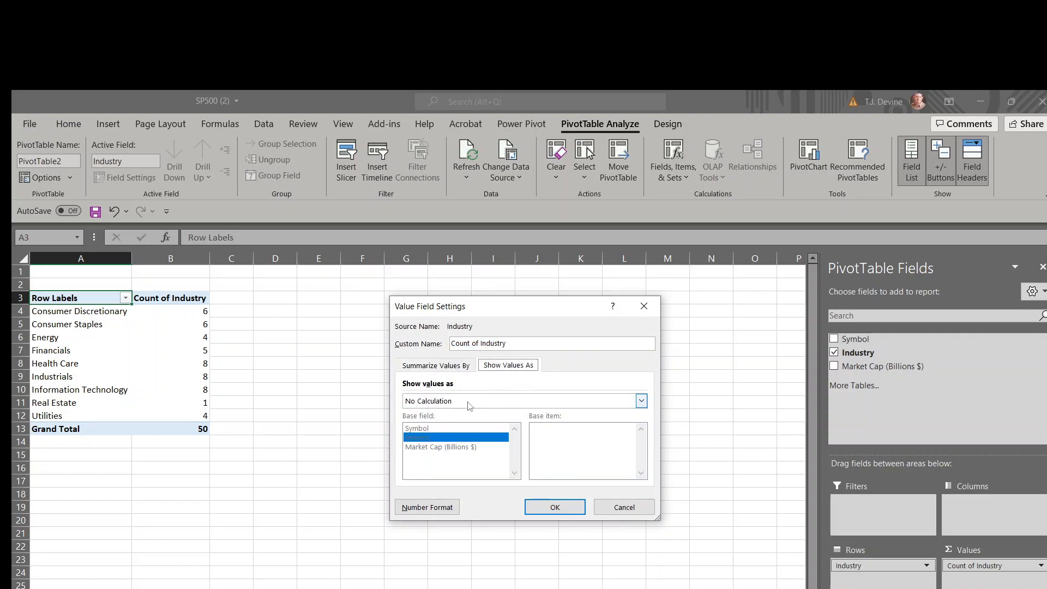
{"action": "left_click", "coordinate": [641, 401]}
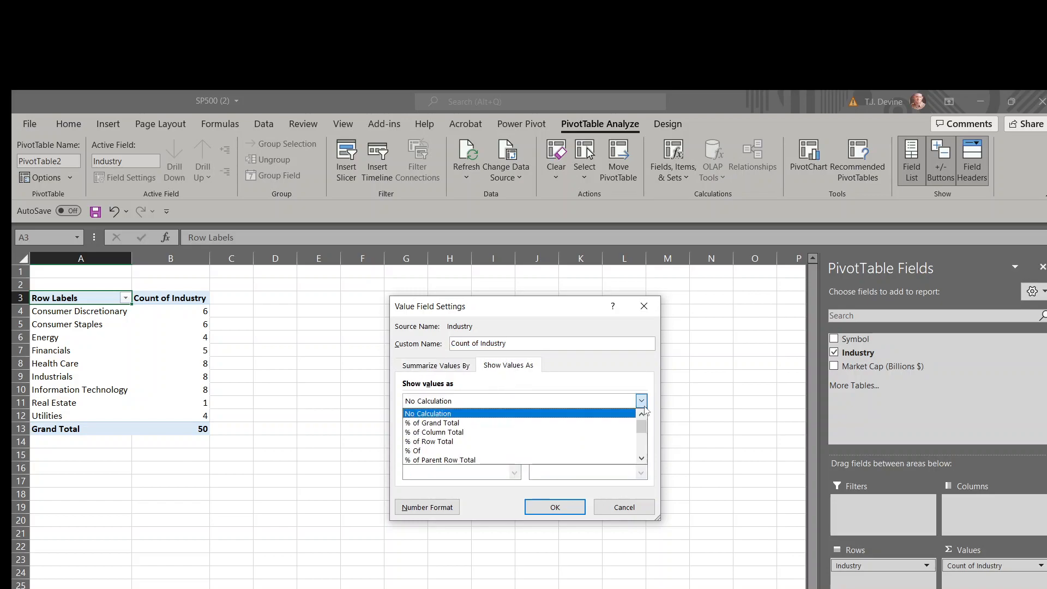
{"action": "left_click", "coordinate": [550, 424]}
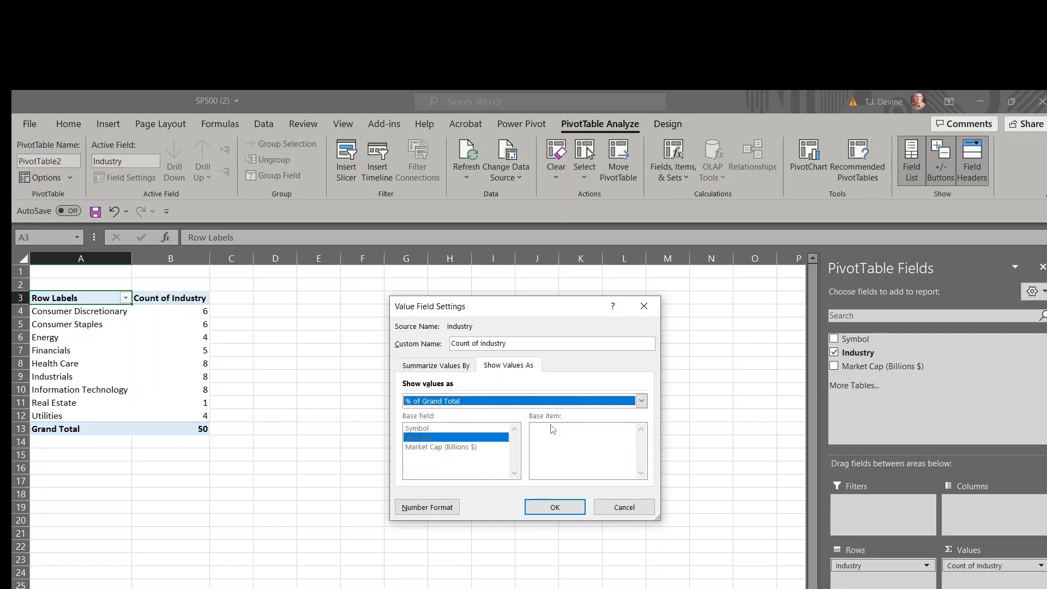
{"action": "left_click", "coordinate": [546, 506]}
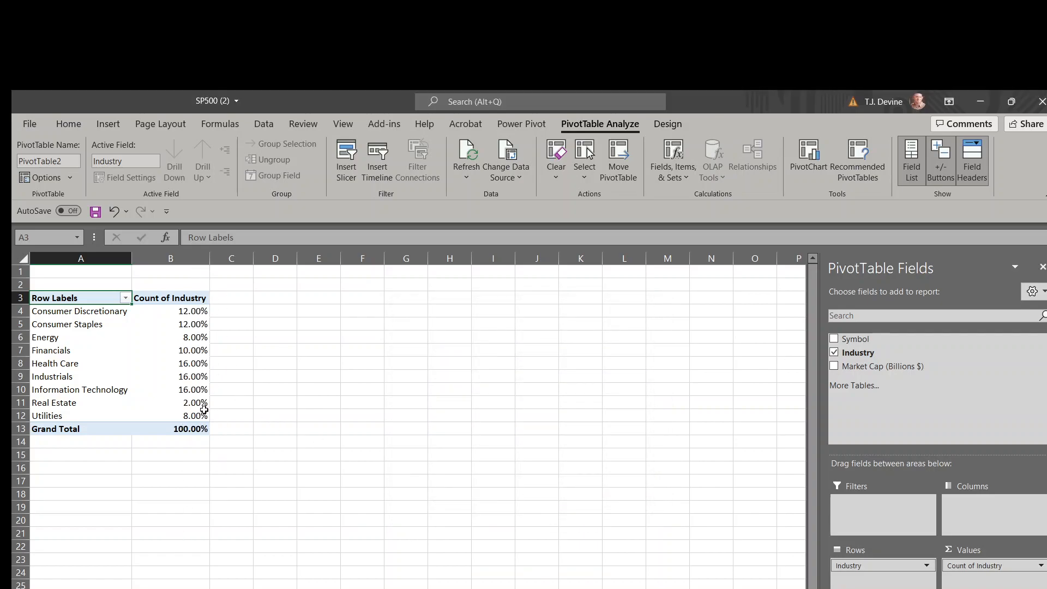
Set the Count of Industry values back to No Calculation so that they show plain counts
{"action": "left_click", "coordinate": [981, 566]}
{"action": "left_click", "coordinate": [993, 548]}
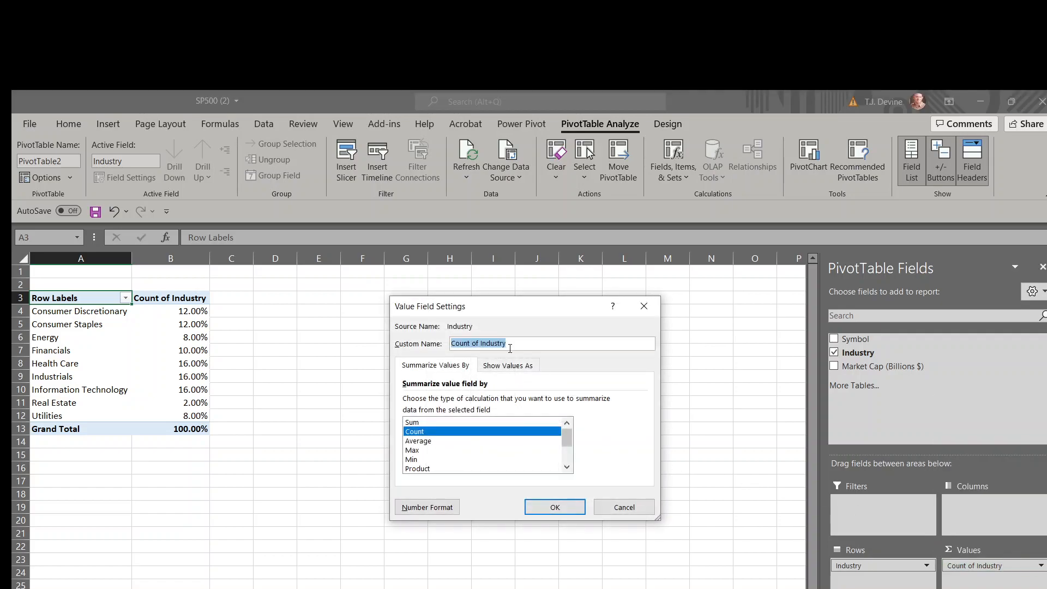
{"action": "left_click", "coordinate": [503, 370]}
{"action": "left_click", "coordinate": [641, 401]}
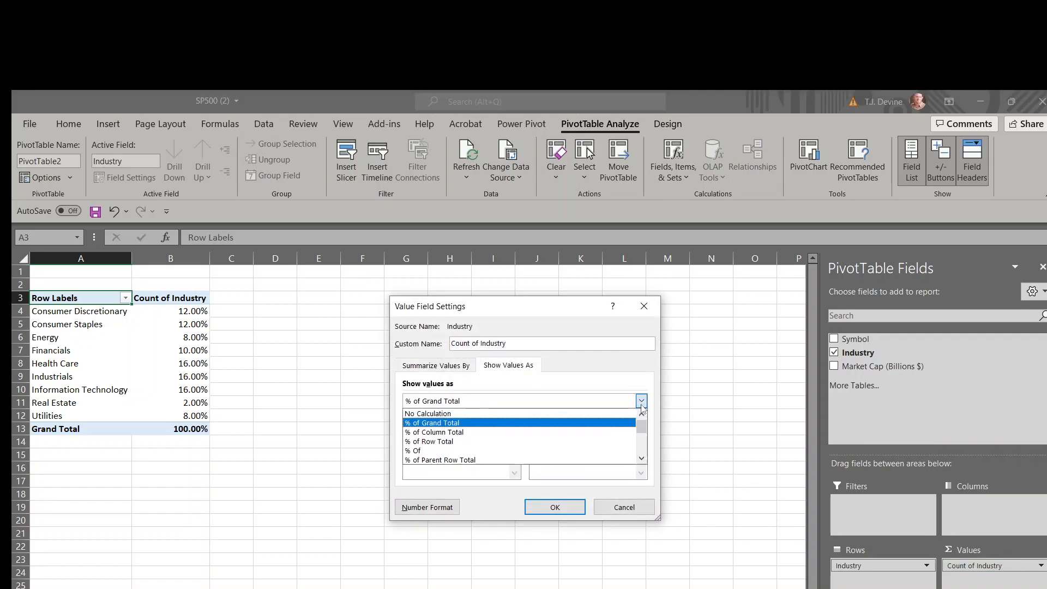
{"action": "left_click", "coordinate": [507, 413]}
{"action": "left_click", "coordinate": [552, 506]}
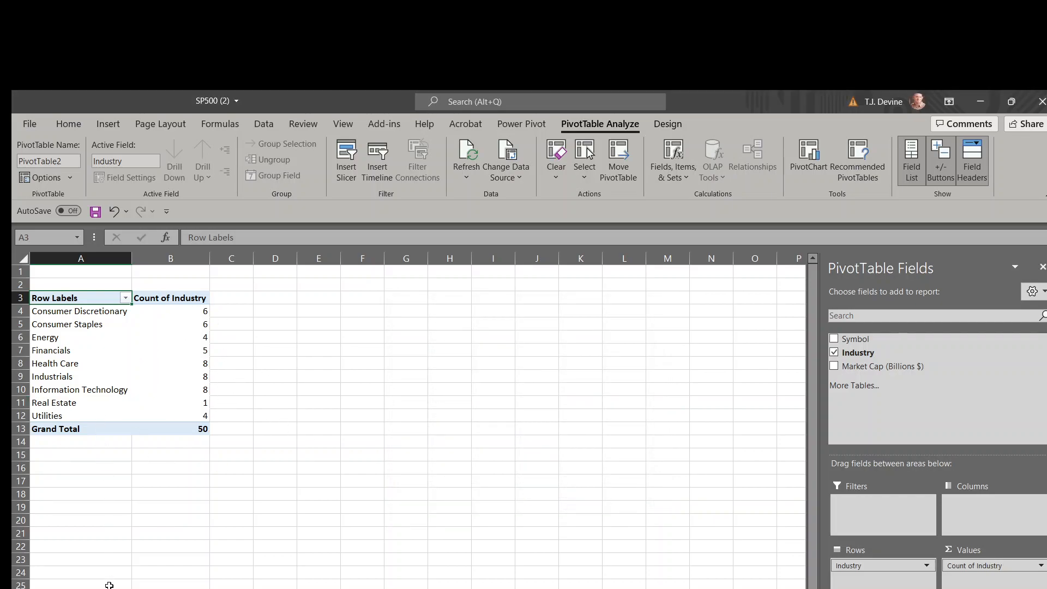
Show the Count of Industry values as % of Grand Total and check the field's value settings
{"action": "right_click", "coordinate": [205, 337]}
{"action": "key", "text": "Escape"}
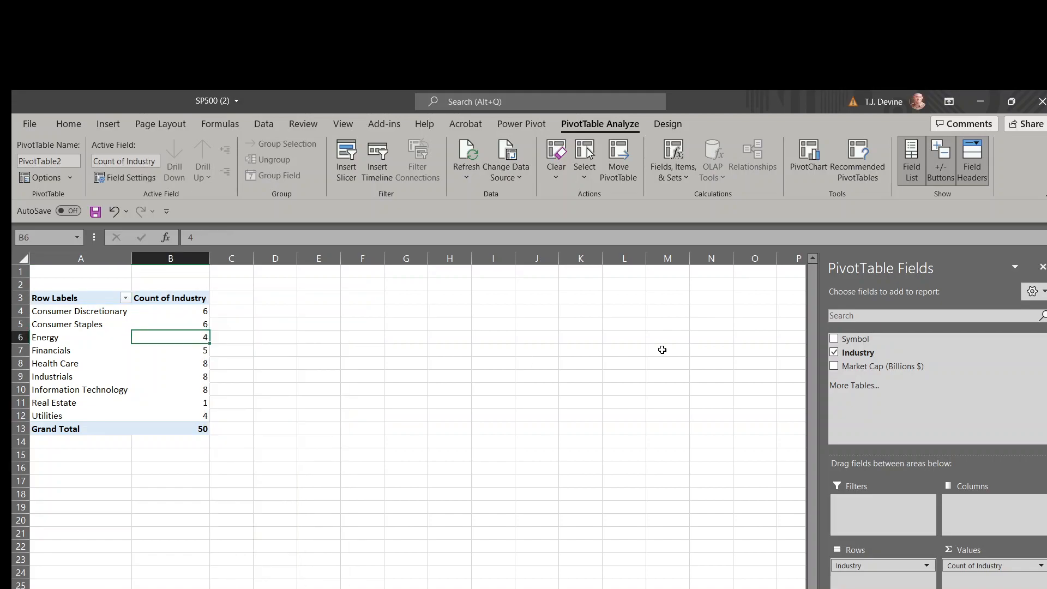
{"action": "right_click", "coordinate": [161, 362]}
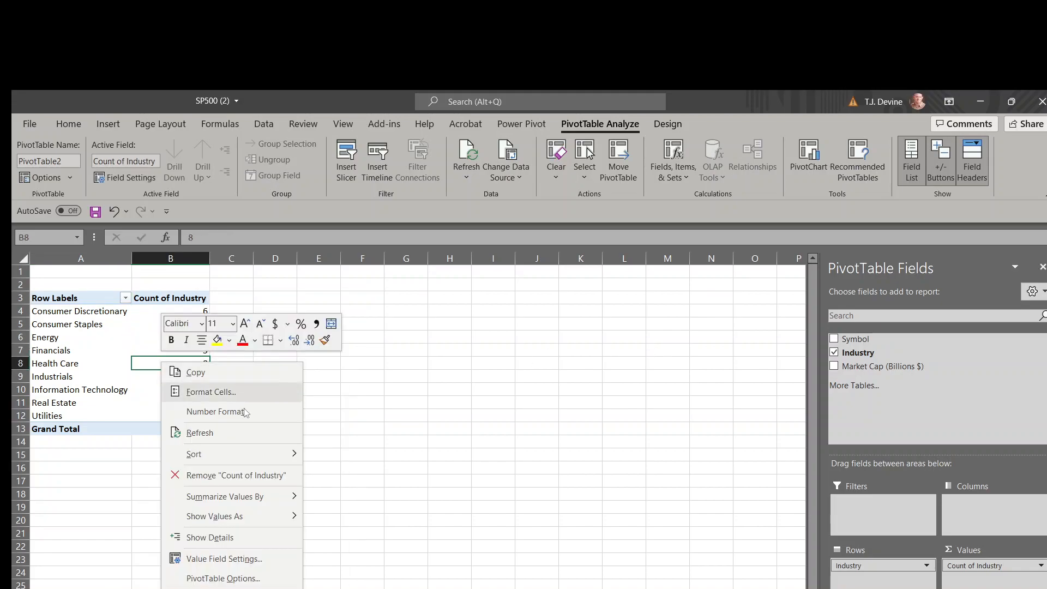
{"action": "mouse_move", "coordinate": [238, 515]}
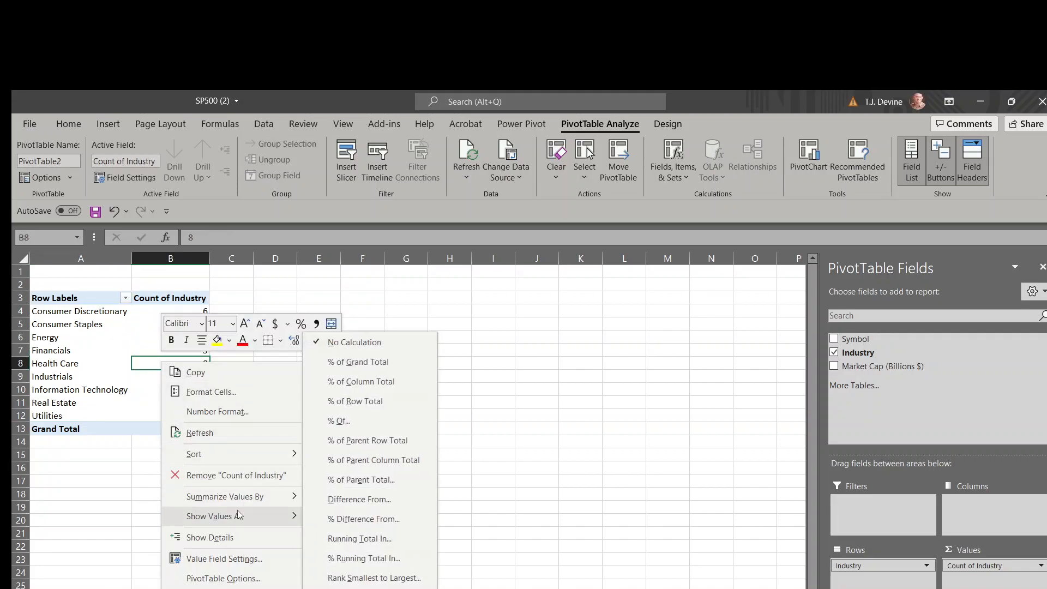
{"action": "left_click", "coordinate": [349, 362]}
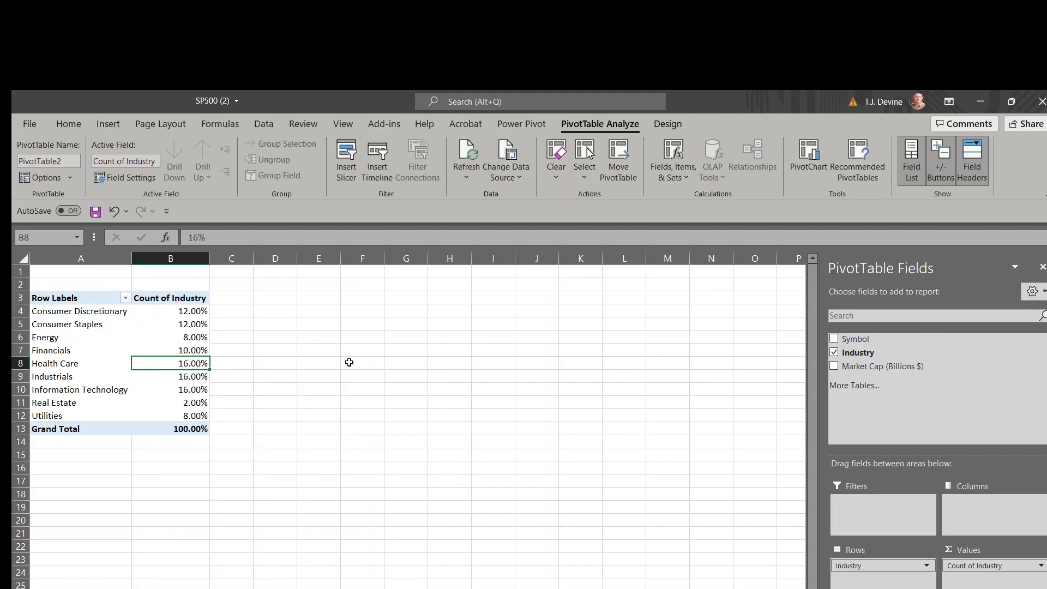
{"action": "left_click", "coordinate": [131, 177]}
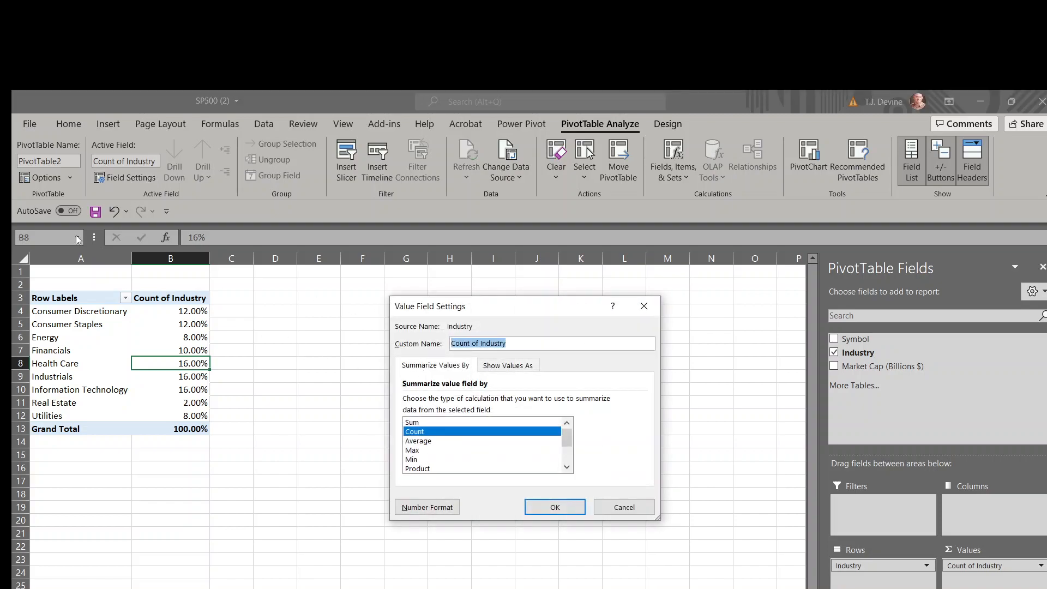
{"action": "left_click", "coordinate": [555, 507]}
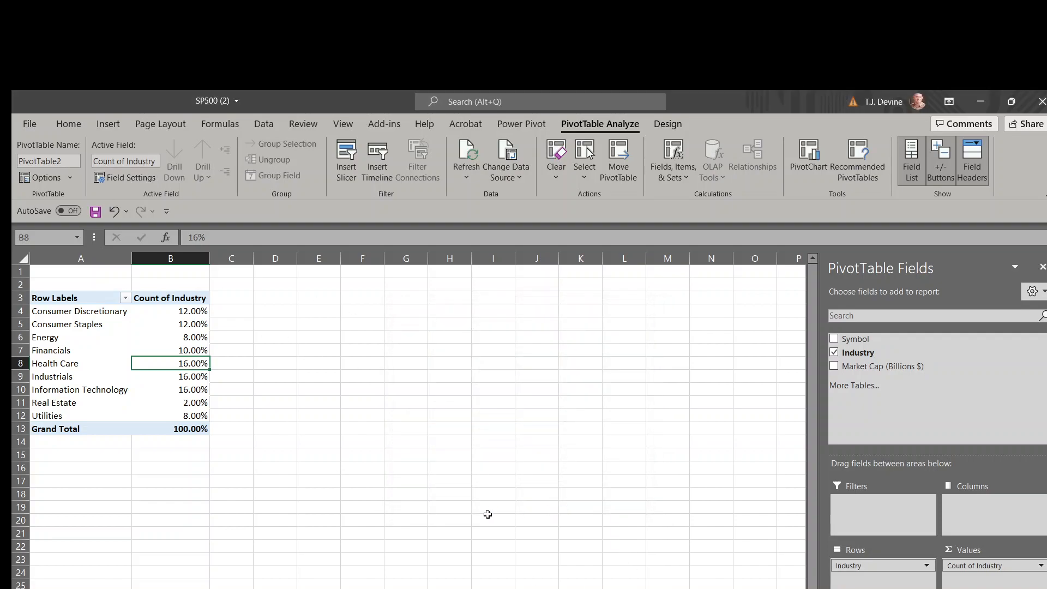
{"action": "left_click", "coordinate": [390, 493]}
{"action": "left_click", "coordinate": [104, 375]}
{"action": "left_click", "coordinate": [584, 404]}
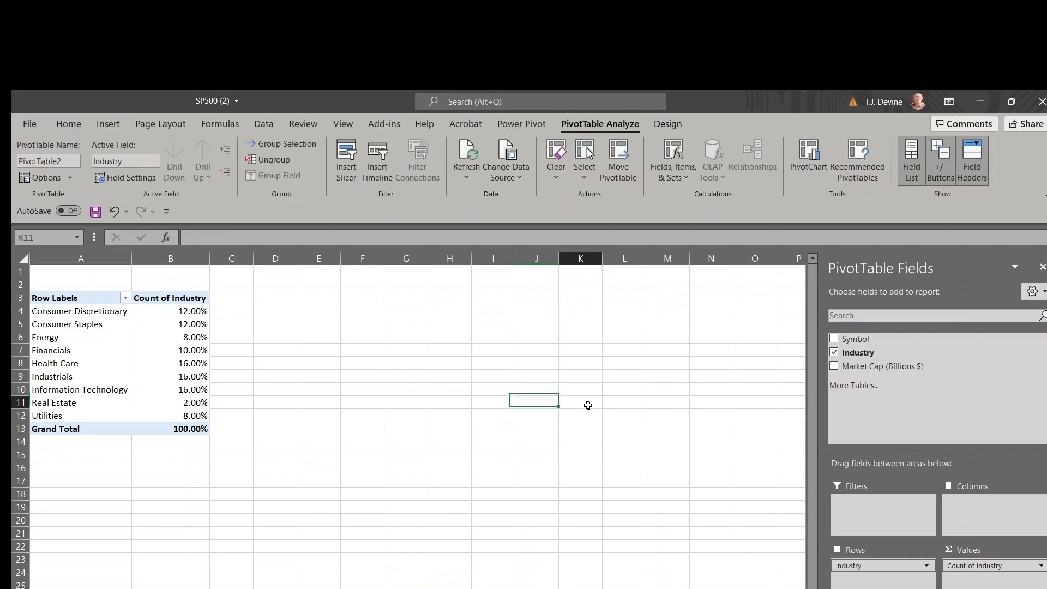
{"action": "left_click", "coordinate": [318, 325]}
{"action": "left_click", "coordinate": [409, 509]}
{"action": "left_click_drag", "start_coordinate": [163, 558], "coordinate": [142, 548]}
{"action": "left_click", "coordinate": [103, 494]}
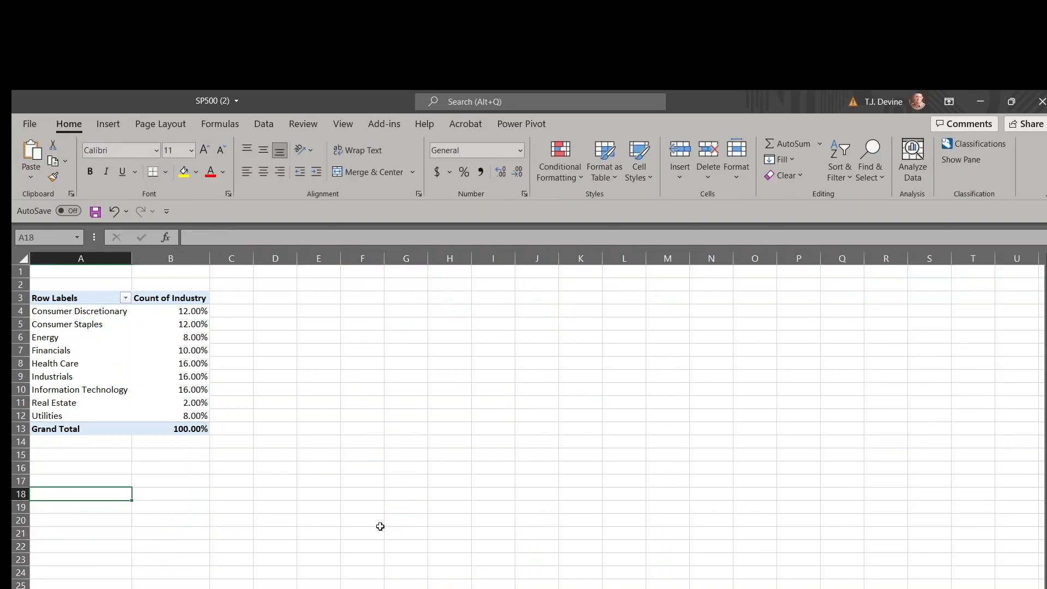
{"action": "left_click", "coordinate": [537, 521]}
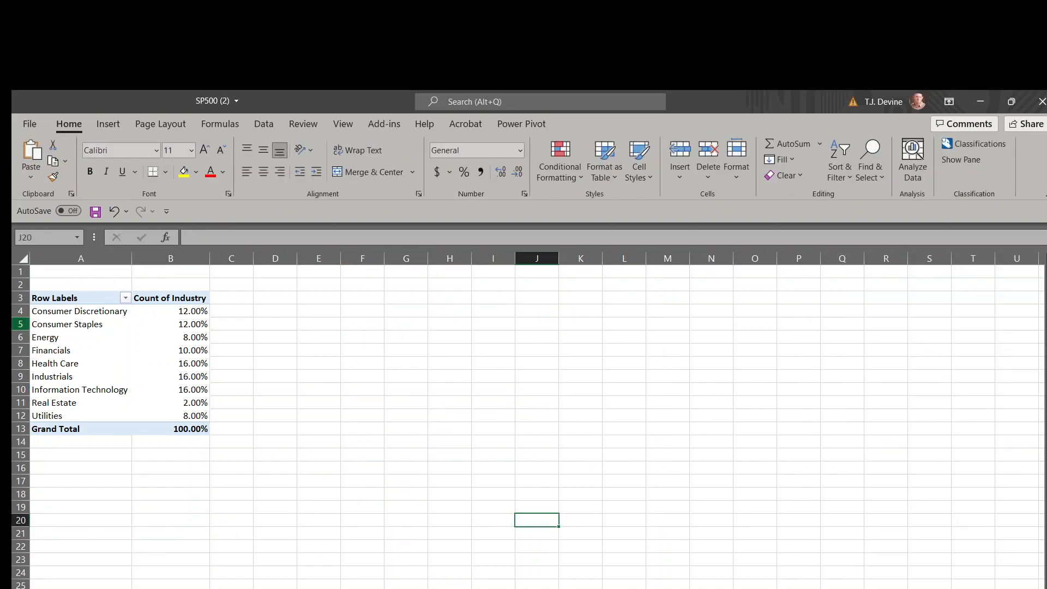
Insert a Clustered Column PivotChart based on the industry PivotTable and place it beside the table
{"action": "left_click", "coordinate": [153, 342]}
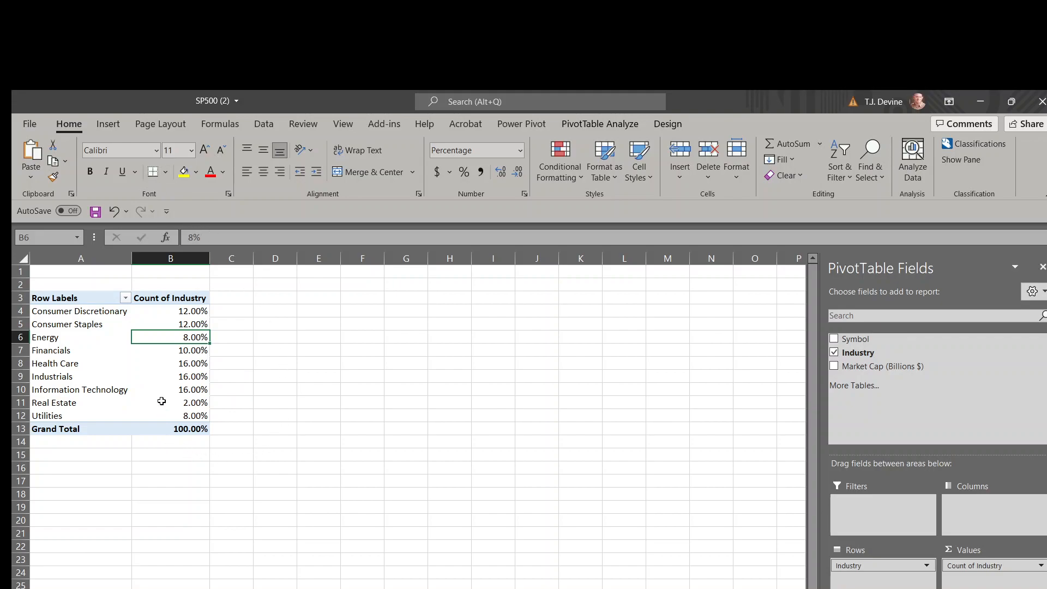
{"action": "left_click", "coordinate": [107, 122]}
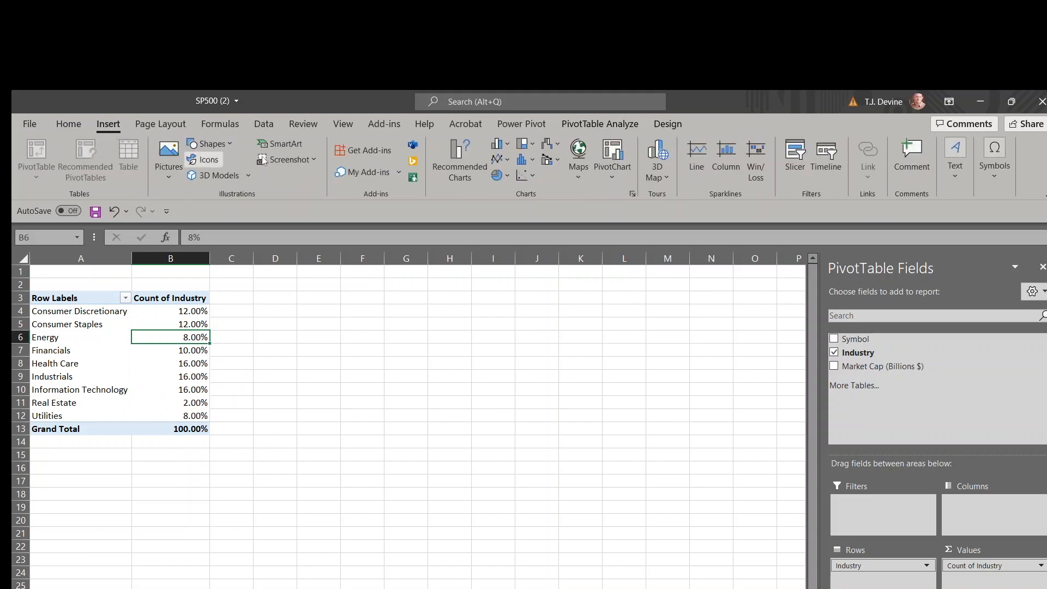
{"action": "left_click", "coordinate": [616, 154]}
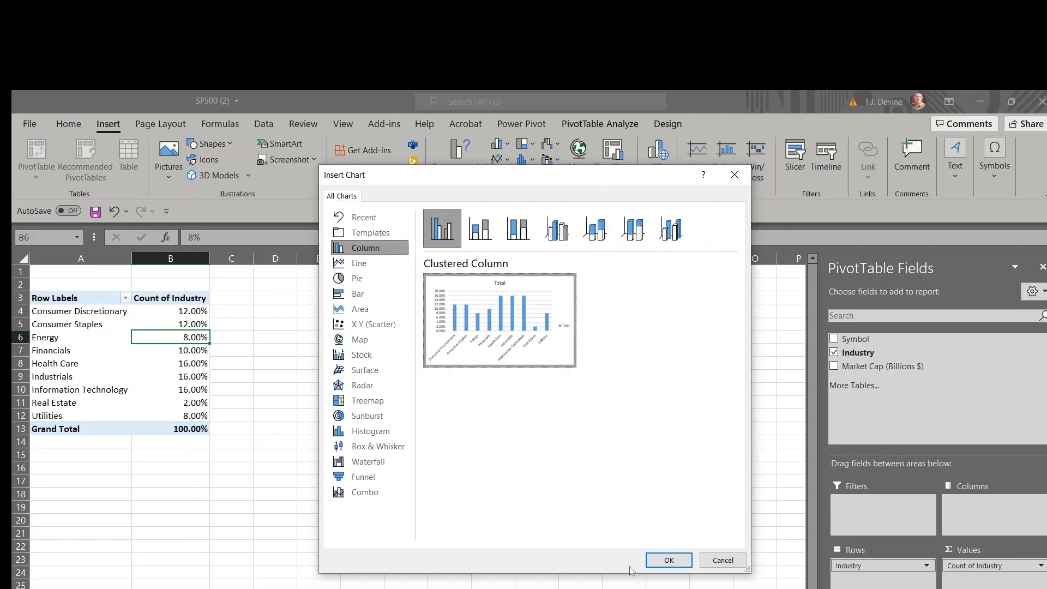
{"action": "left_click", "coordinate": [667, 560]}
{"action": "mouse_move", "coordinate": [355, 357]}
{"action": "left_mouse_down"}
{"action": "mouse_move", "coordinate": [367, 297]}
{"action": "mouse_move", "coordinate": [348, 297]}
{"action": "left_mouse_up"}
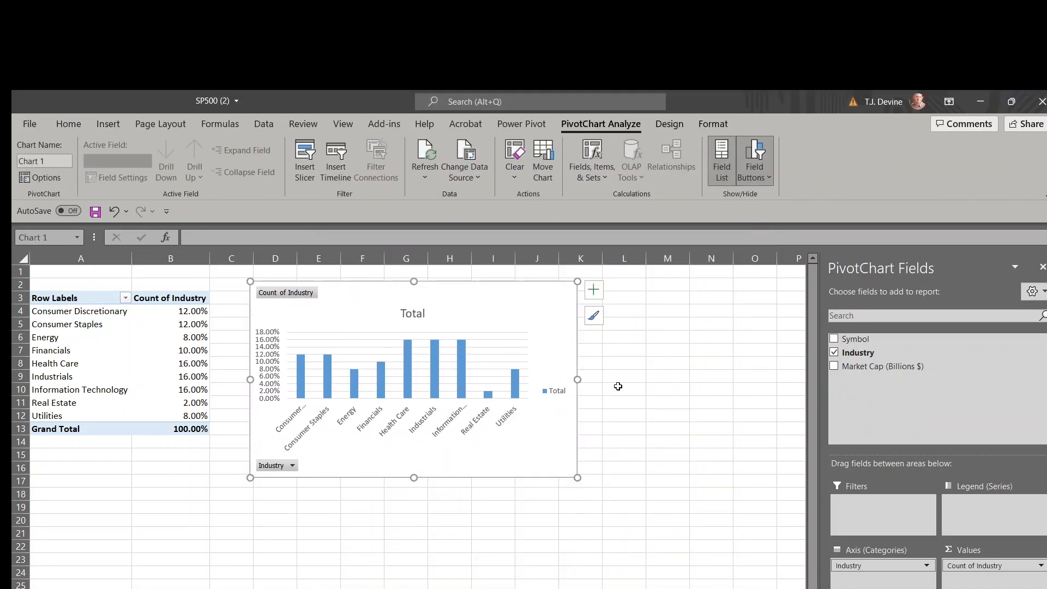
Change the chart title to "Bar Plot for Industry"
{"action": "left_click", "coordinate": [411, 316]}
{"action": "type", "text": "Bar Plot for In"}
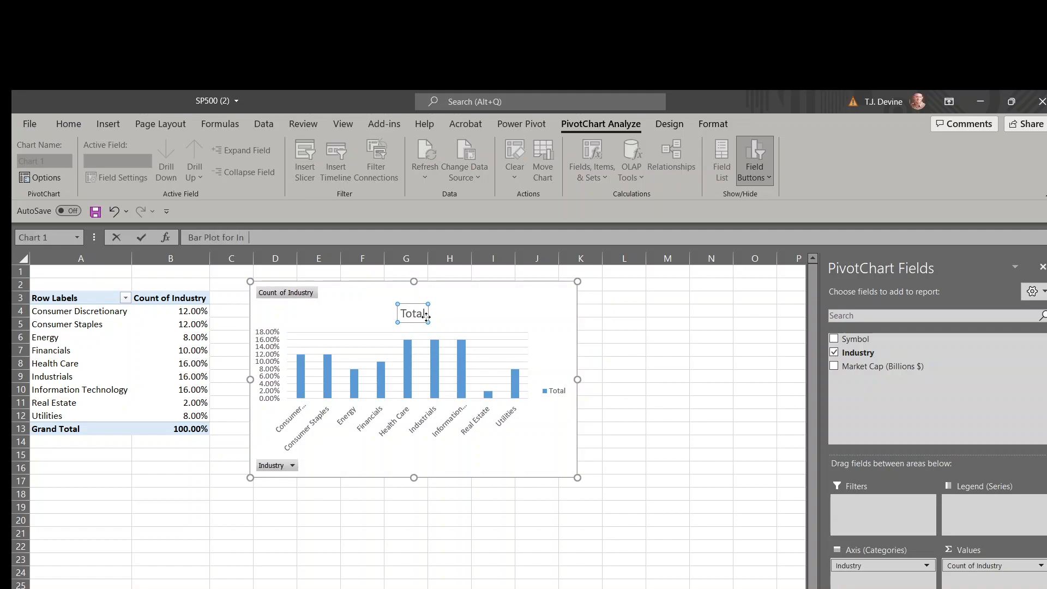
{"action": "type", "text": "dustry"}
{"action": "key", "text": "Return"}
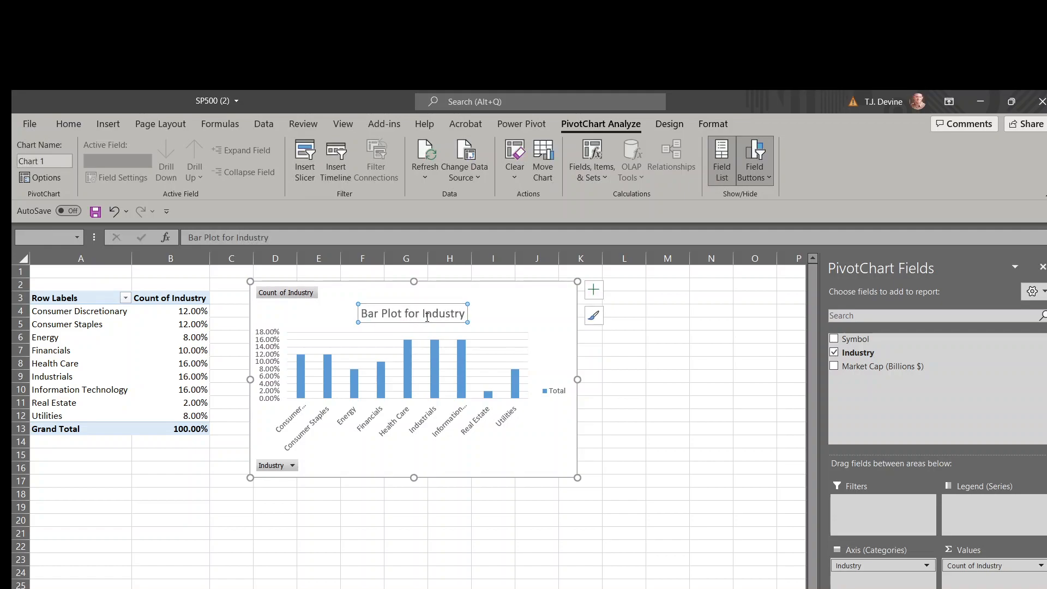
Add axis titles to the chart and name the horizontal axis "Industry"
{"action": "left_click", "coordinate": [594, 290]}
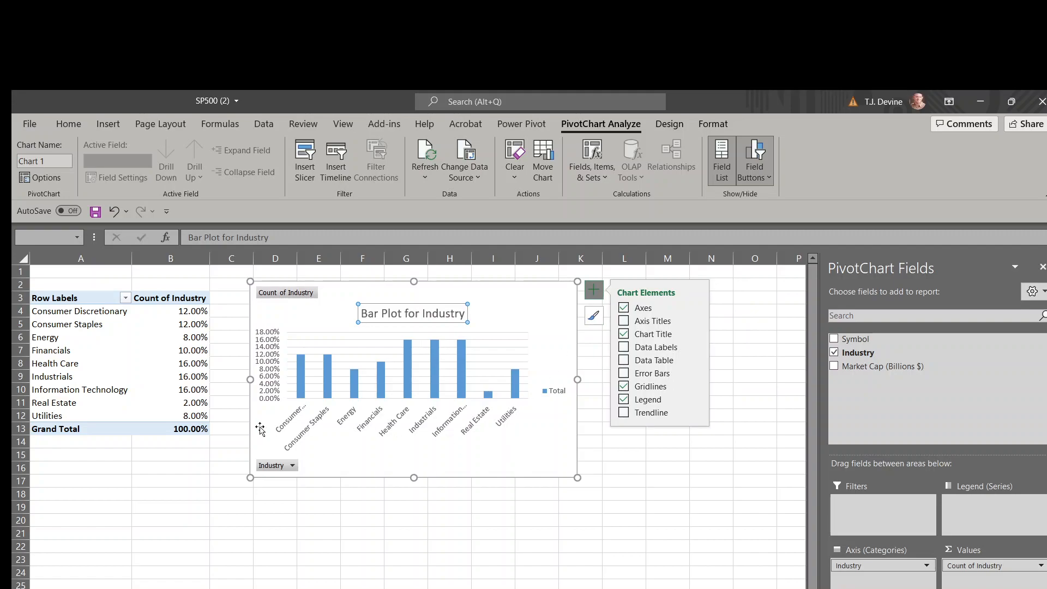
{"action": "left_click", "coordinate": [626, 322]}
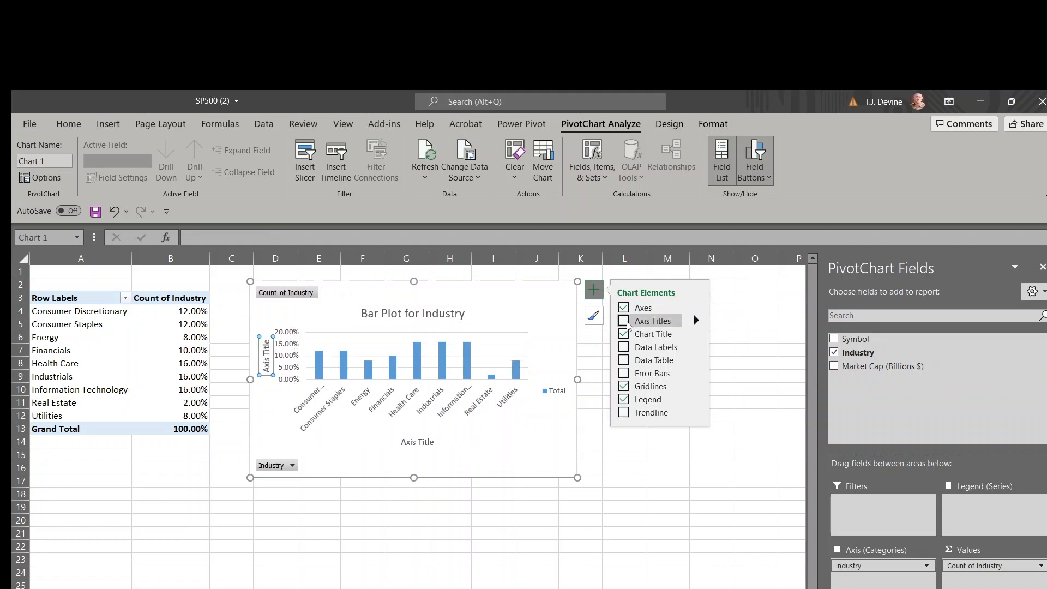
{"action": "left_click", "coordinate": [419, 442]}
{"action": "left_click", "coordinate": [420, 442]}
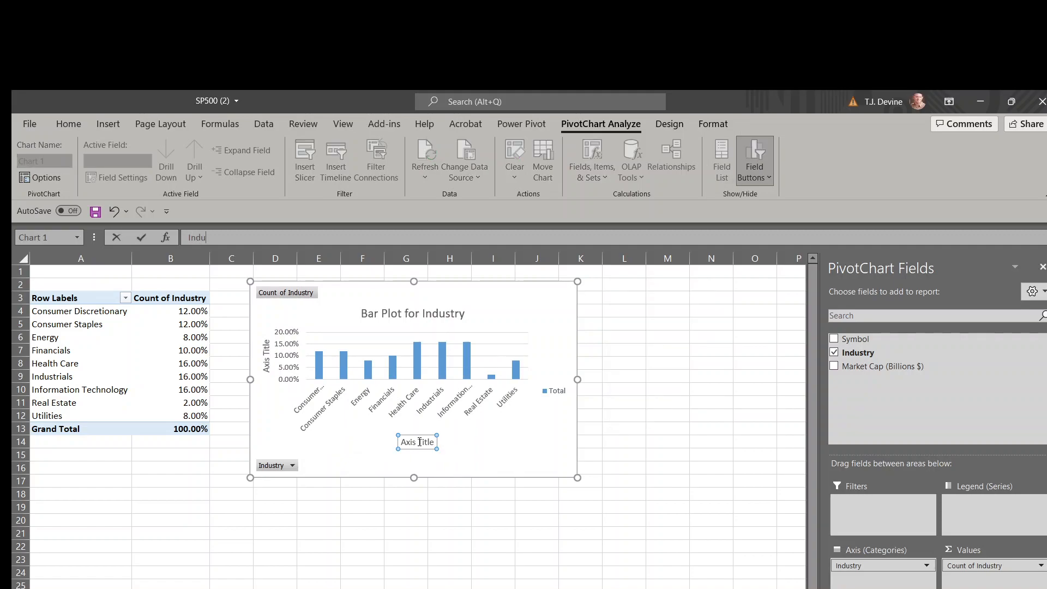
{"action": "key", "text": "Return"}
Set the chart's vertical axis title to "Percentage or Frequency"
{"action": "left_click", "coordinate": [265, 355]}
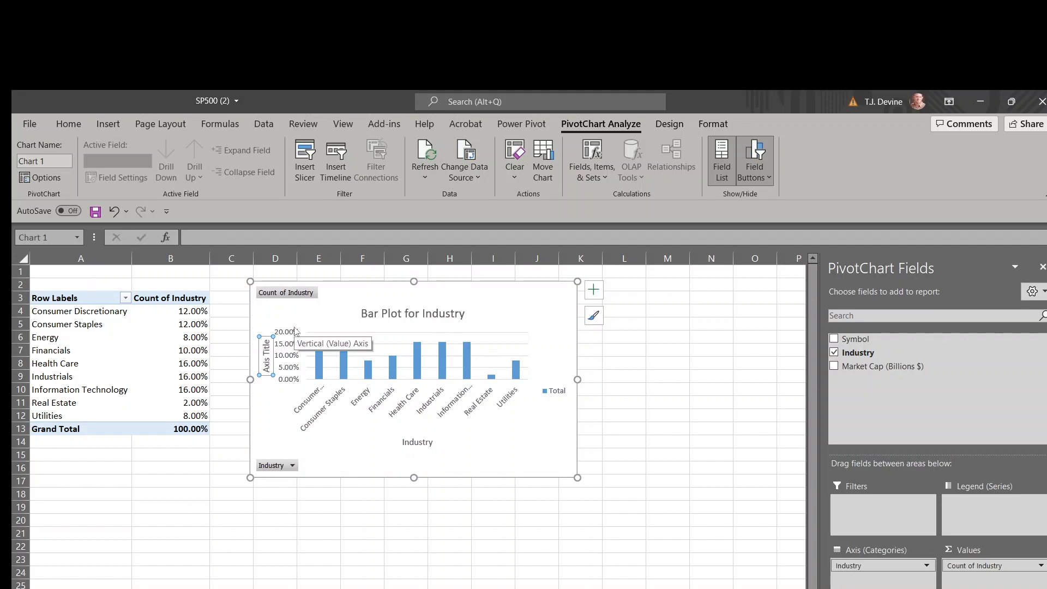
{"action": "type", "text": "Percenta"}
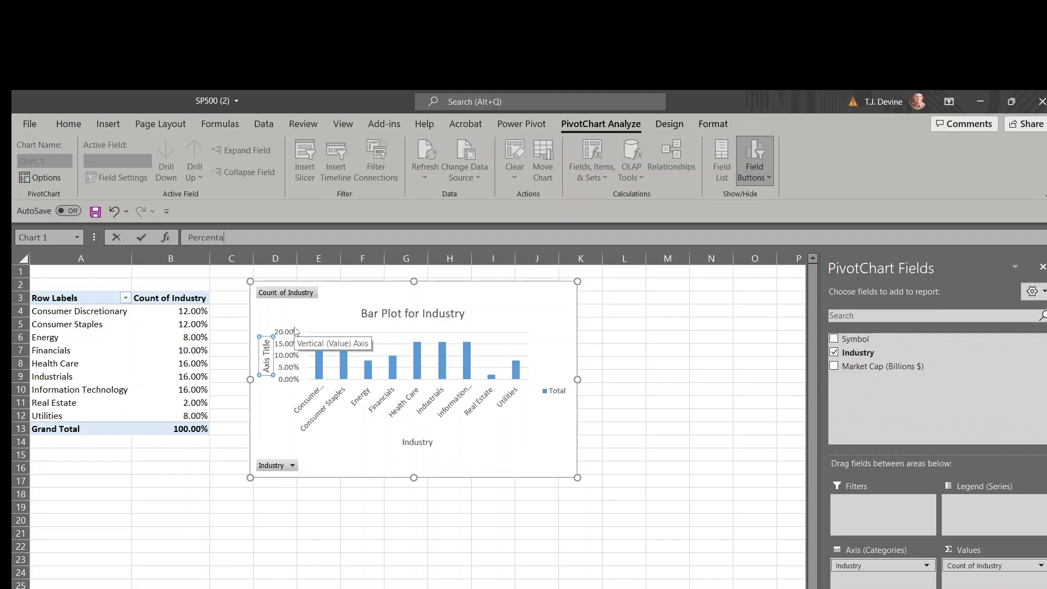
{"action": "type", "text": "ge or f"}
{"action": "key", "text": "BackSpace"}
{"action": "key", "text": "BackSpace"}
{"action": "type", "text": "requency"}
{"action": "left_click", "coordinate": [493, 534]}
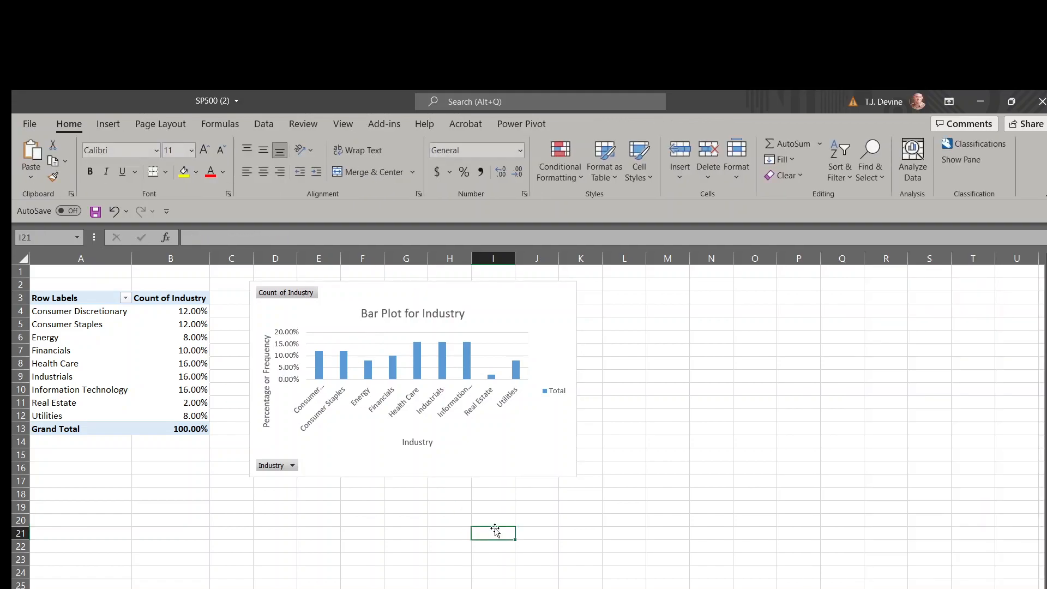
Select the Health Care value in the PivotTable's Count of Industry column
{"action": "left_click", "coordinate": [326, 311]}
{"action": "left_click", "coordinate": [167, 363]}
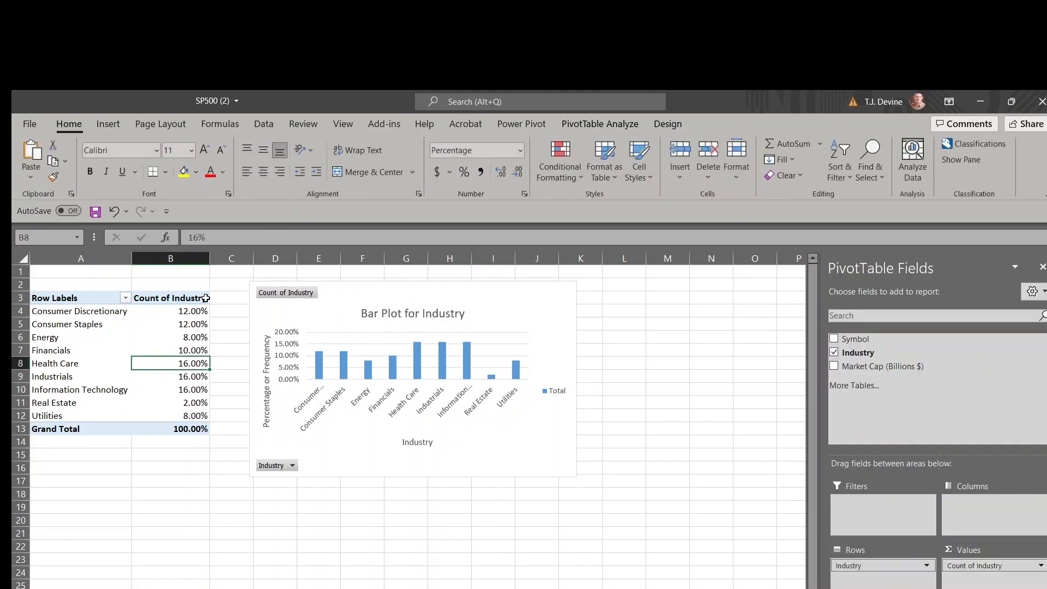